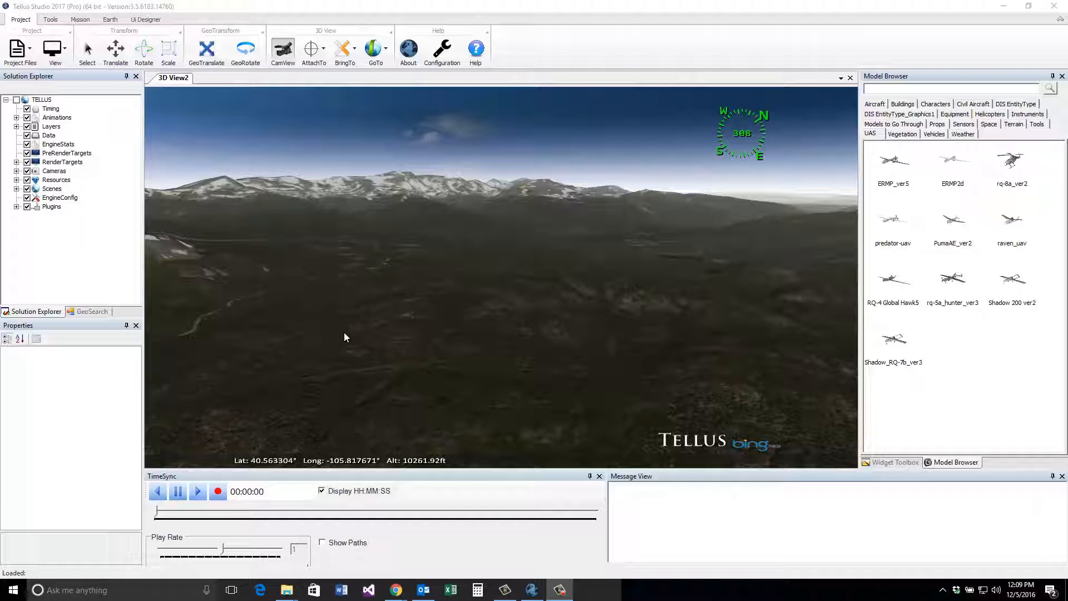
Step: Place the ERMP_ver5 UAS model in the 3D view and attach the camera to ERMP
{"action": "left_click", "coordinate": [898, 167]}
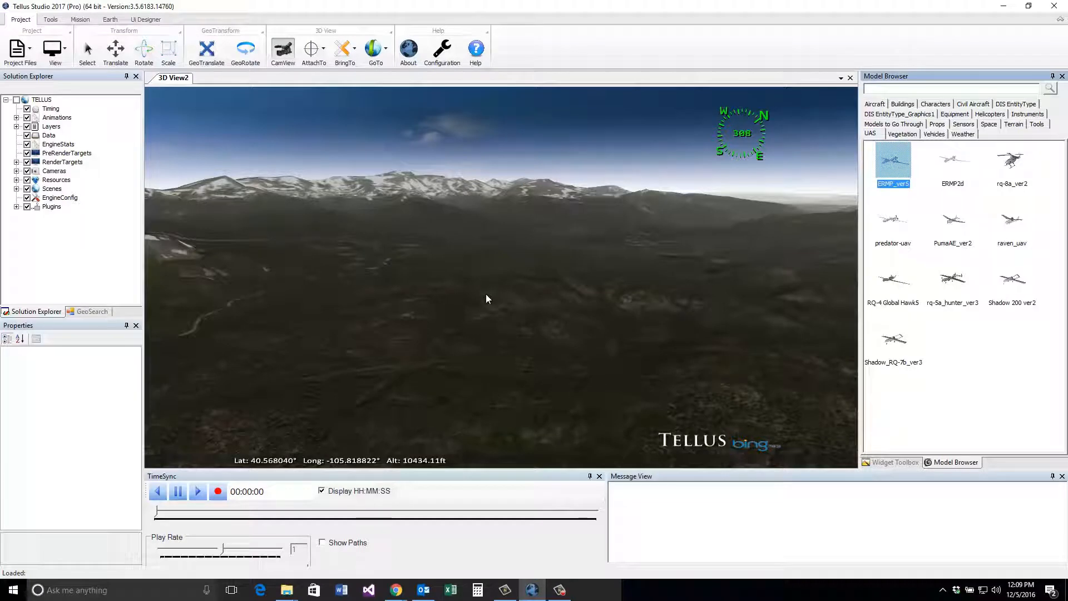
{"action": "left_click", "coordinate": [477, 312]}
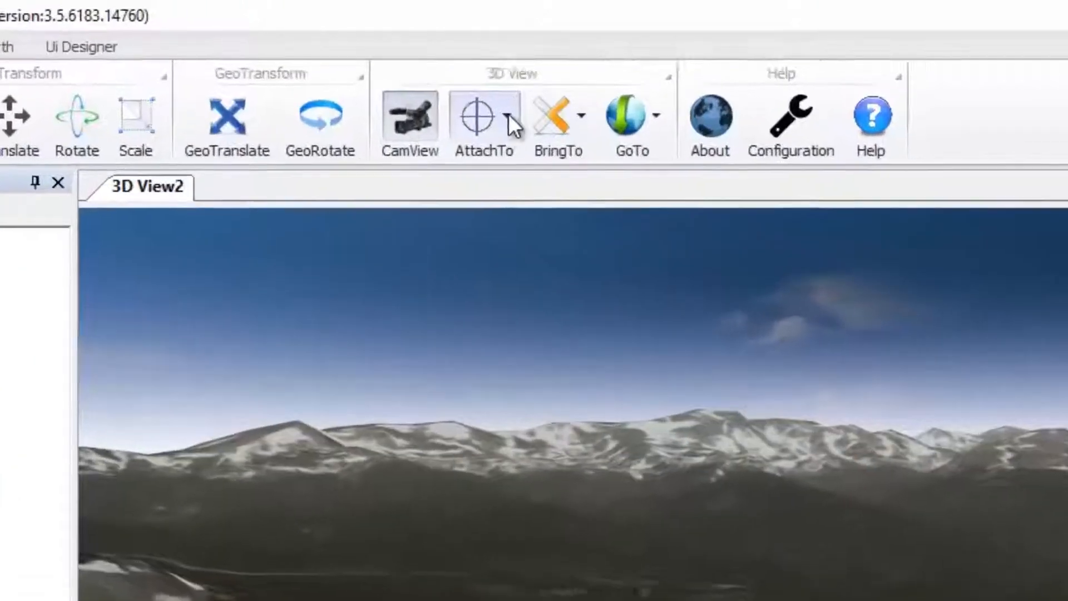
{"action": "left_click", "coordinate": [324, 62]}
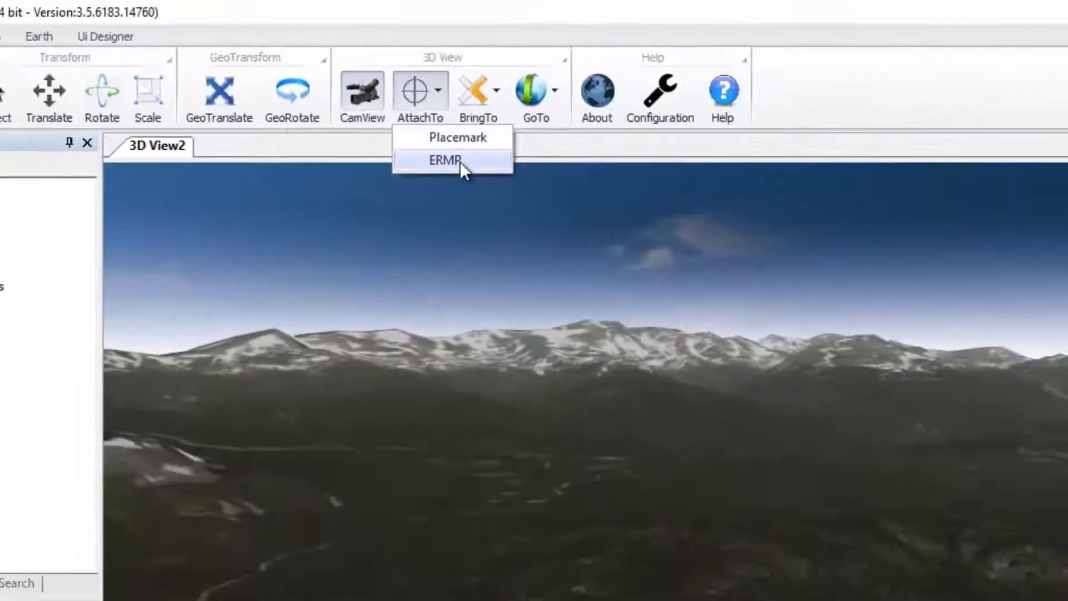
{"action": "left_click", "coordinate": [573, 236]}
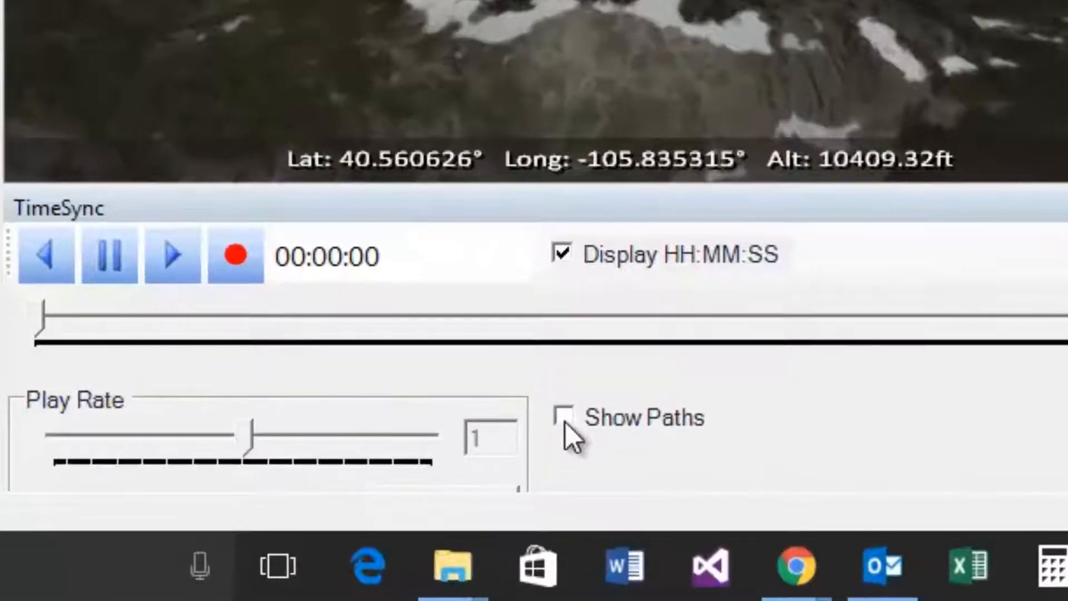
Step: Display the flight paths and reshape the ERMP's path by moving its waypoints over the terrain
{"action": "left_click", "coordinate": [565, 421]}
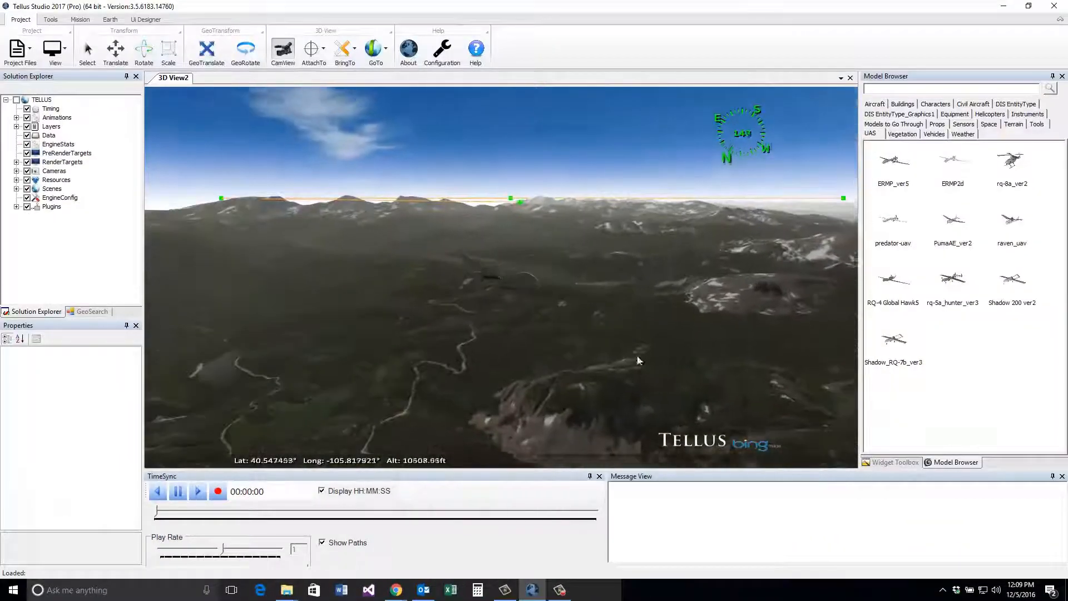
{"action": "left_click_drag", "start_coordinate": [638, 356], "coordinate": [648, 251]}
{"action": "scroll", "coordinate": [646, 415], "scroll_direction": "down", "scroll_amount": 5}
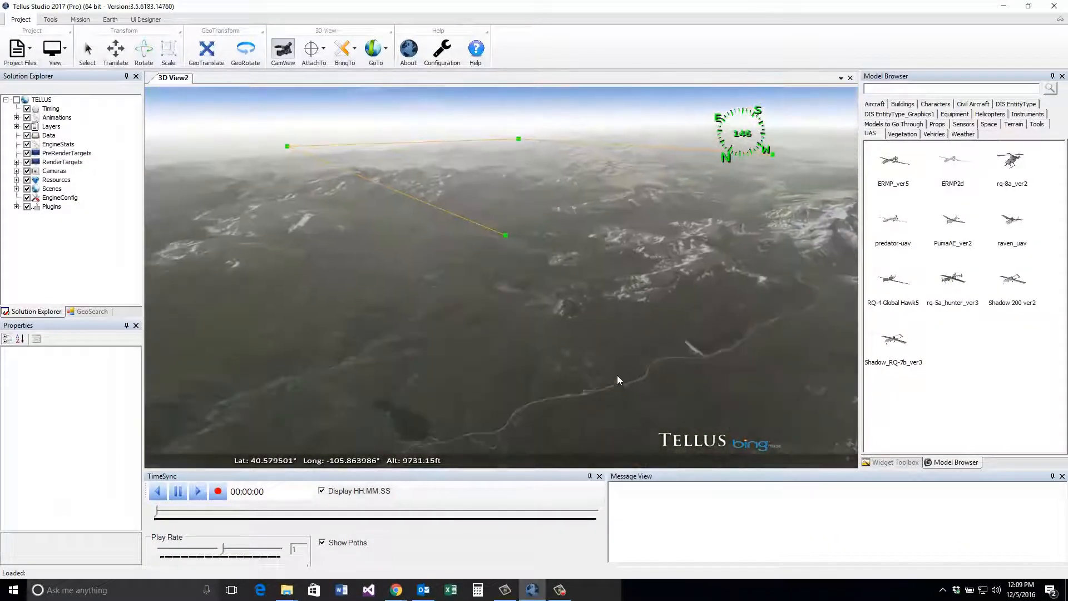
{"action": "left_click_drag", "start_coordinate": [617, 376], "coordinate": [576, 352]}
{"action": "left_click", "coordinate": [491, 227]}
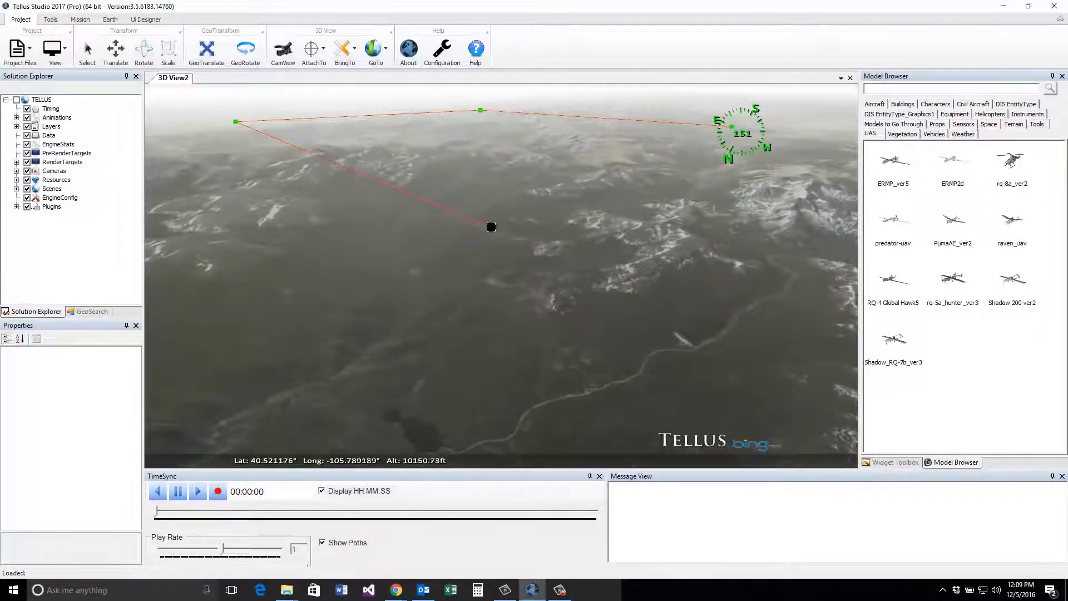
{"action": "left_click_drag", "start_coordinate": [491, 227], "coordinate": [319, 290]}
{"action": "left_click_drag", "start_coordinate": [493, 335], "coordinate": [524, 195]}
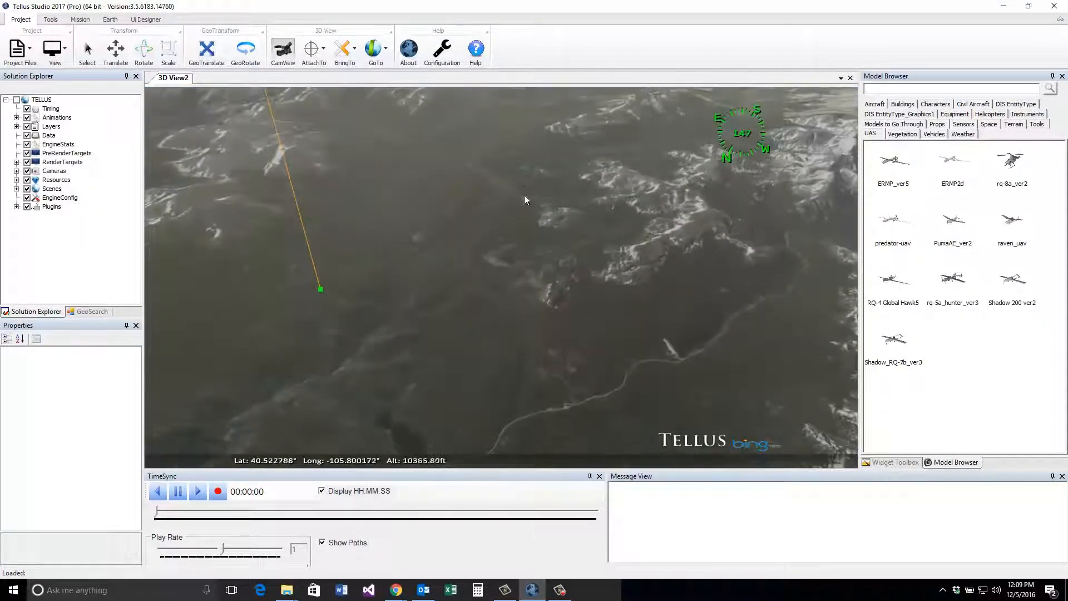
{"action": "scroll", "coordinate": [503, 271], "scroll_direction": "down", "scroll_amount": 5}
{"action": "left_click_drag", "start_coordinate": [326, 95], "coordinate": [225, 124]}
{"action": "left_click_drag", "start_coordinate": [485, 225], "coordinate": [502, 247]}
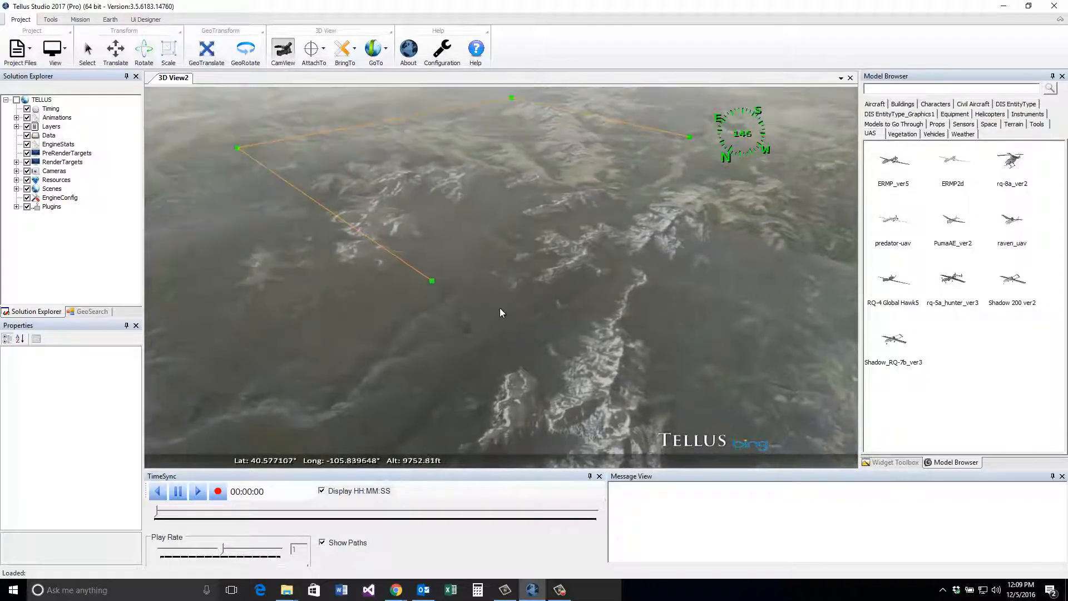
Step: Reattach the camera to the ERMP aircraft
{"action": "left_click_drag", "start_coordinate": [500, 308], "coordinate": [783, 233]}
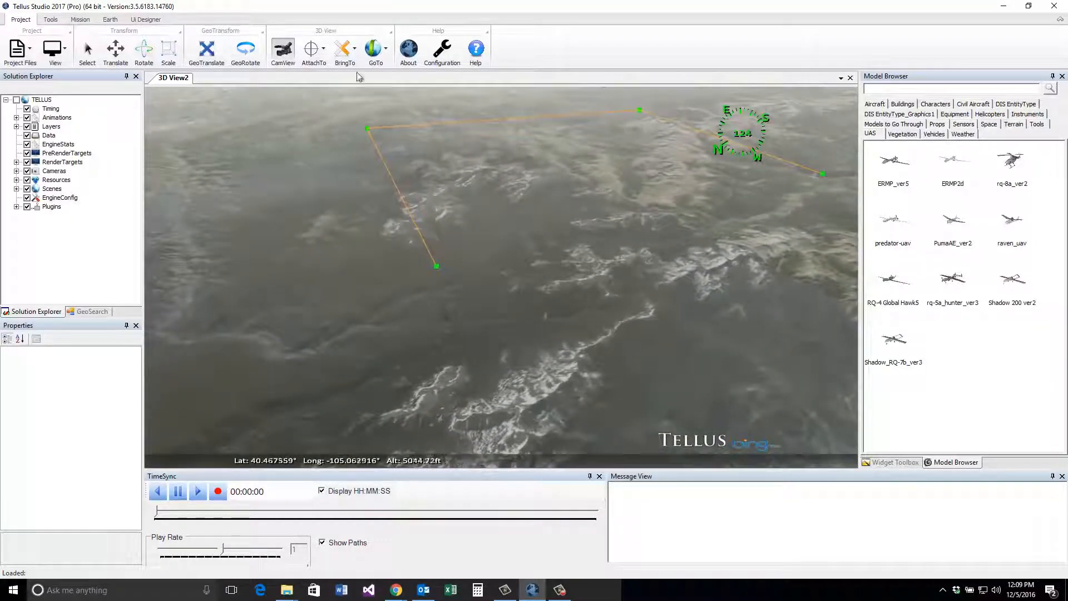
{"action": "left_click", "coordinate": [320, 54]}
{"action": "left_click", "coordinate": [327, 84]}
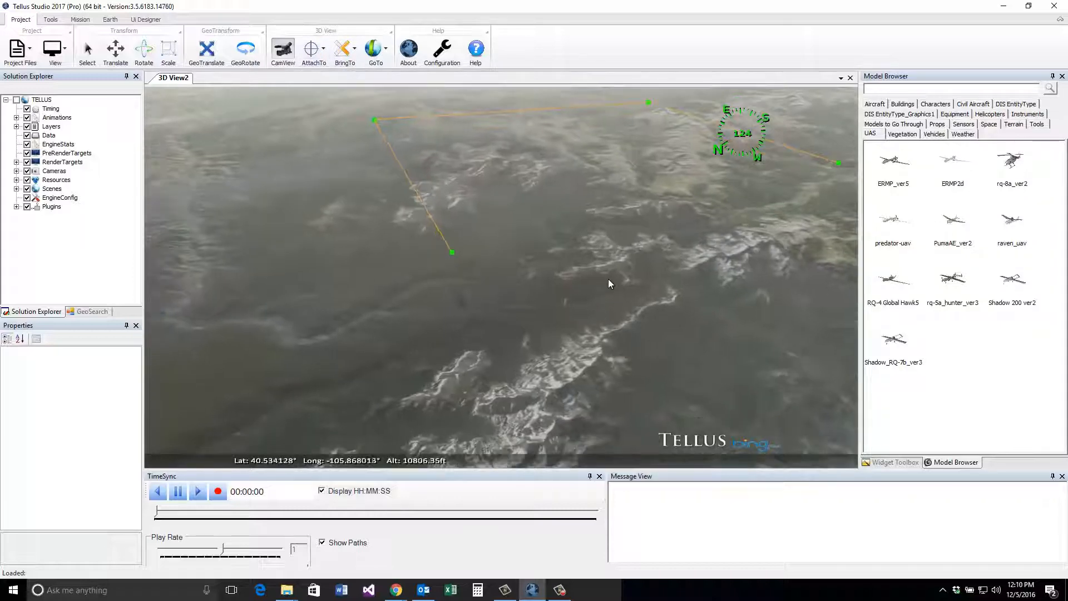
{"action": "left_click_drag", "start_coordinate": [334, 436], "coordinate": [380, 191]}
{"action": "left_click", "coordinate": [323, 49]}
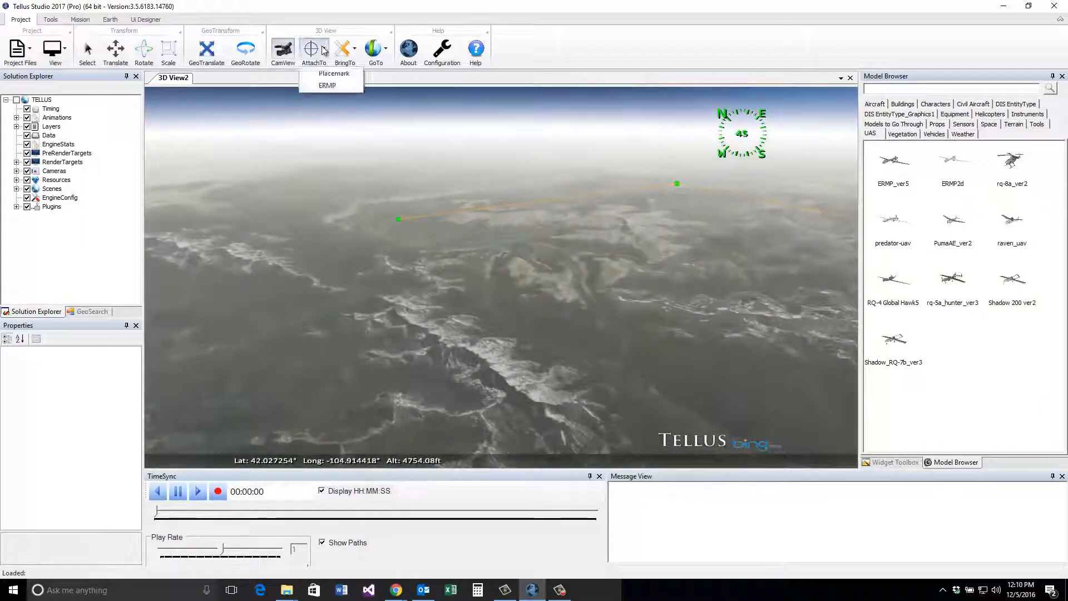
{"action": "left_click", "coordinate": [333, 87]}
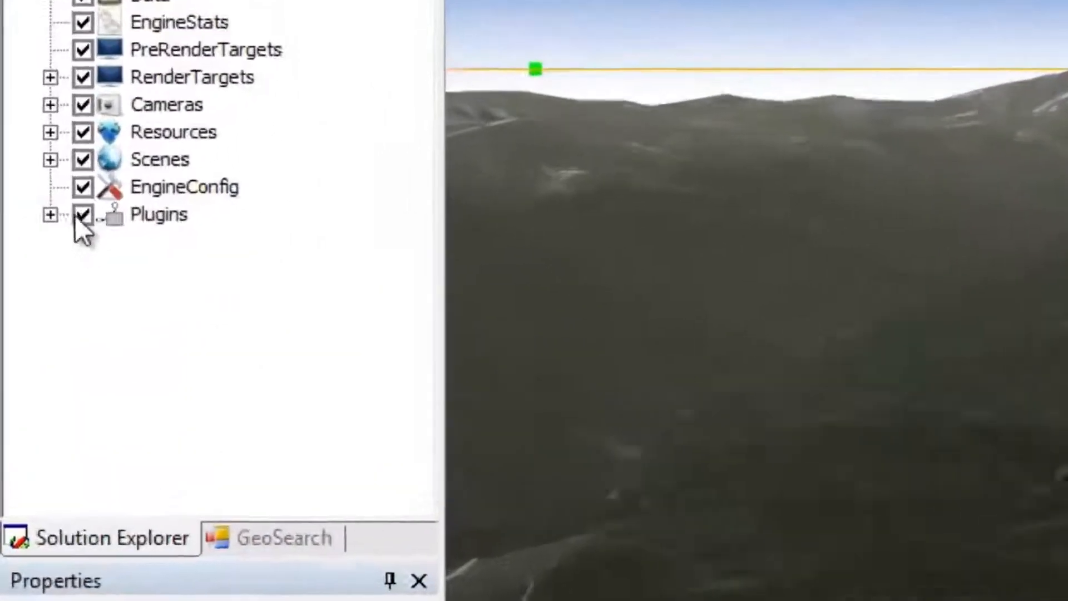
Step: Load the AirspeedGauge2.vsf prefab from the Widget Prefabs folder into the TELLUS project and move the gauge to about X 30, Y 13
{"action": "left_click", "coordinate": [55, 155]}
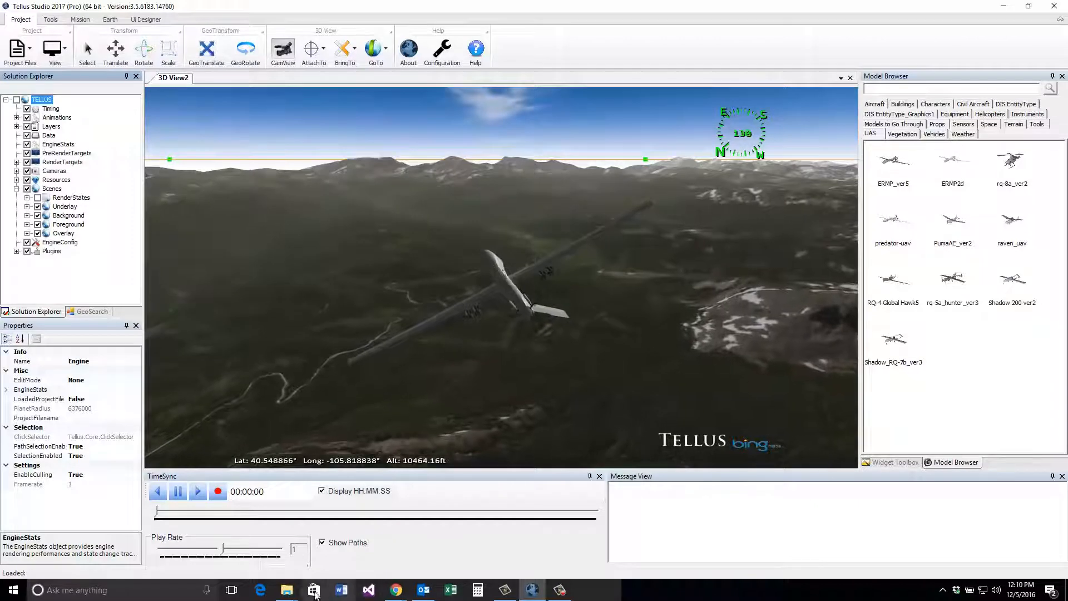
{"action": "left_click", "coordinate": [288, 591]}
{"action": "left_click", "coordinate": [323, 534]}
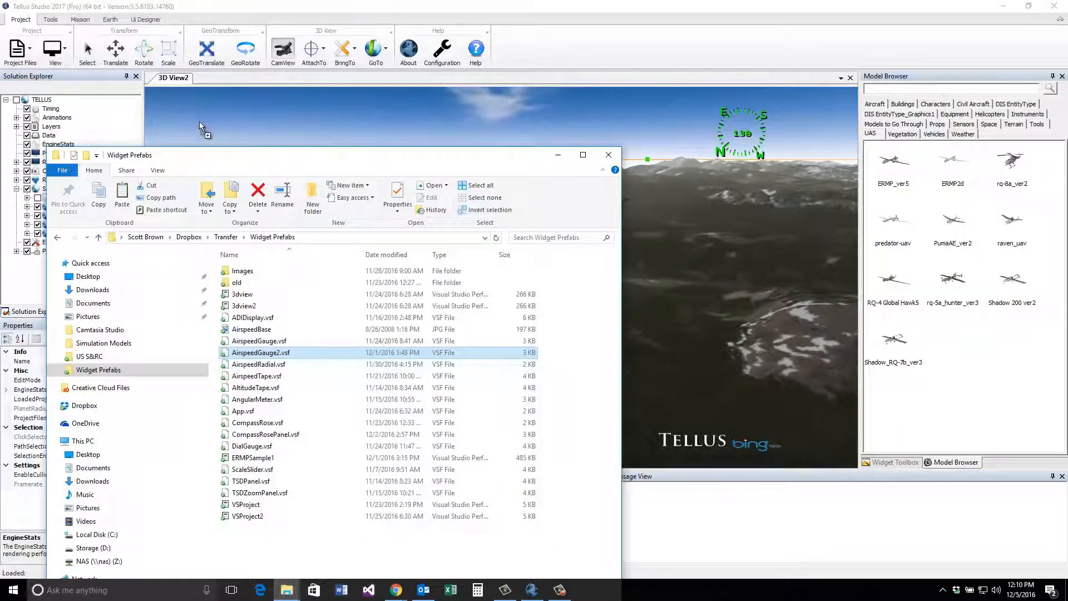
{"action": "left_click", "coordinate": [552, 78]}
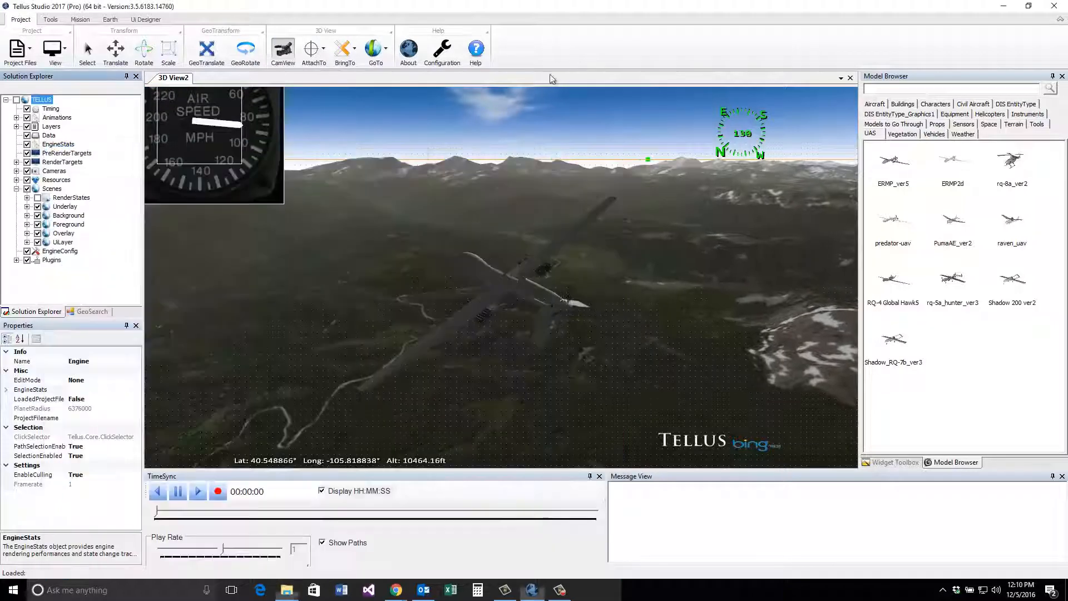
{"action": "left_click", "coordinate": [271, 199]}
{"action": "left_click_drag", "start_coordinate": [341, 246], "coordinate": [319, 252]}
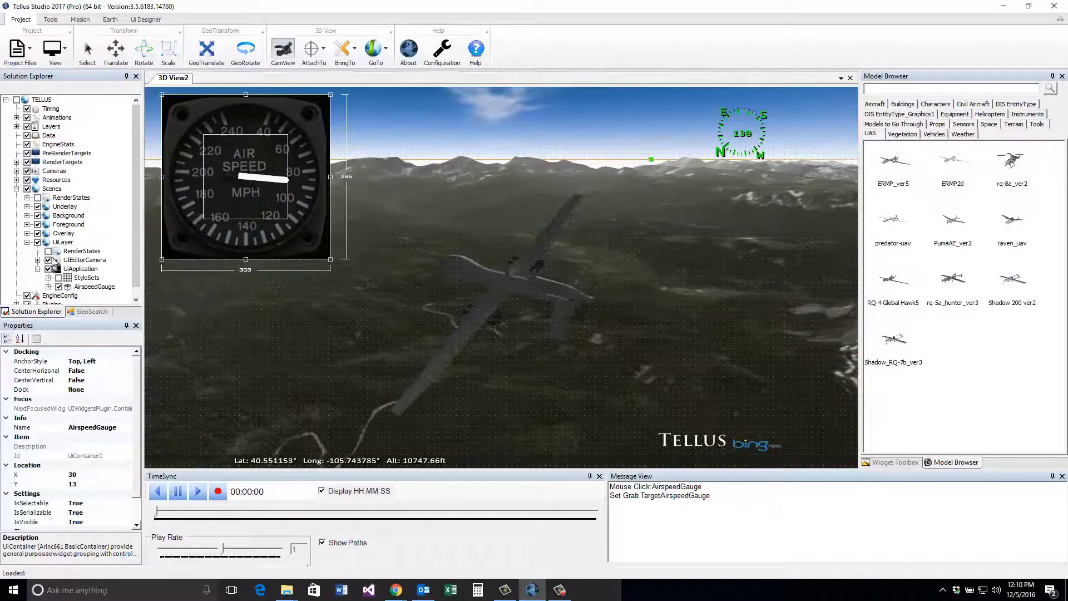
Step: Insert a DataBinder object under AirspeedGauge and select it to show its properties
{"action": "double_click", "coordinate": [94, 286]}
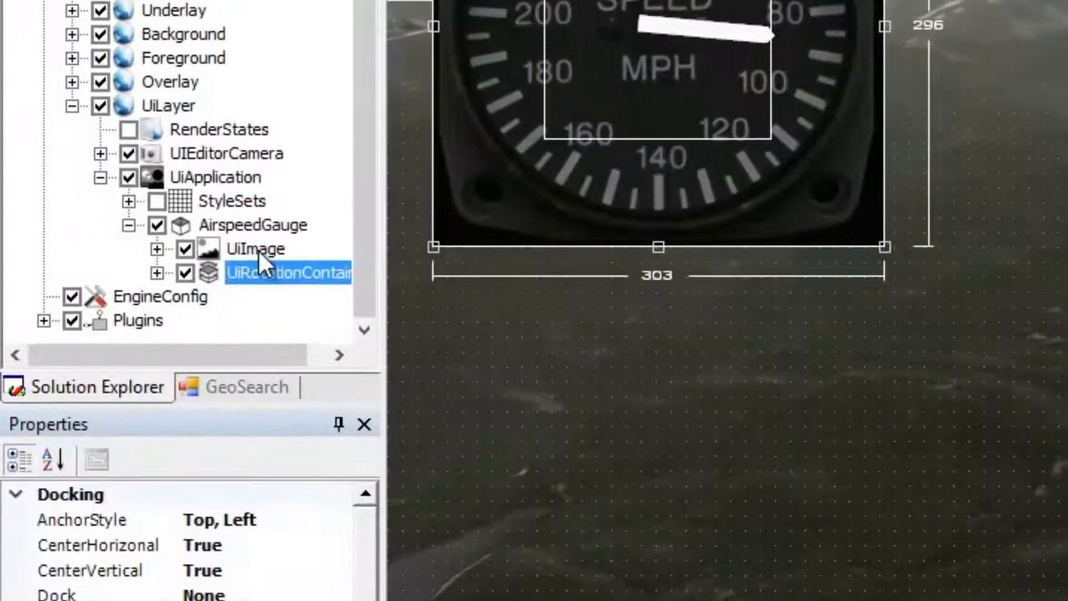
{"action": "right_click", "coordinate": [261, 227]}
{"action": "mouse_move", "coordinate": [522, 526]}
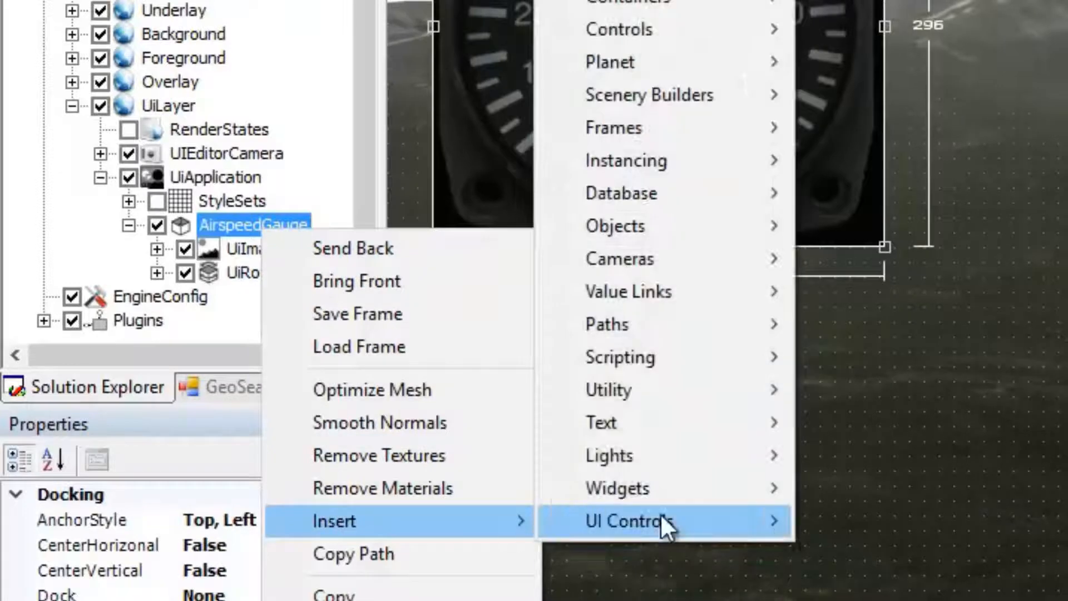
{"action": "mouse_move", "coordinate": [734, 227]}
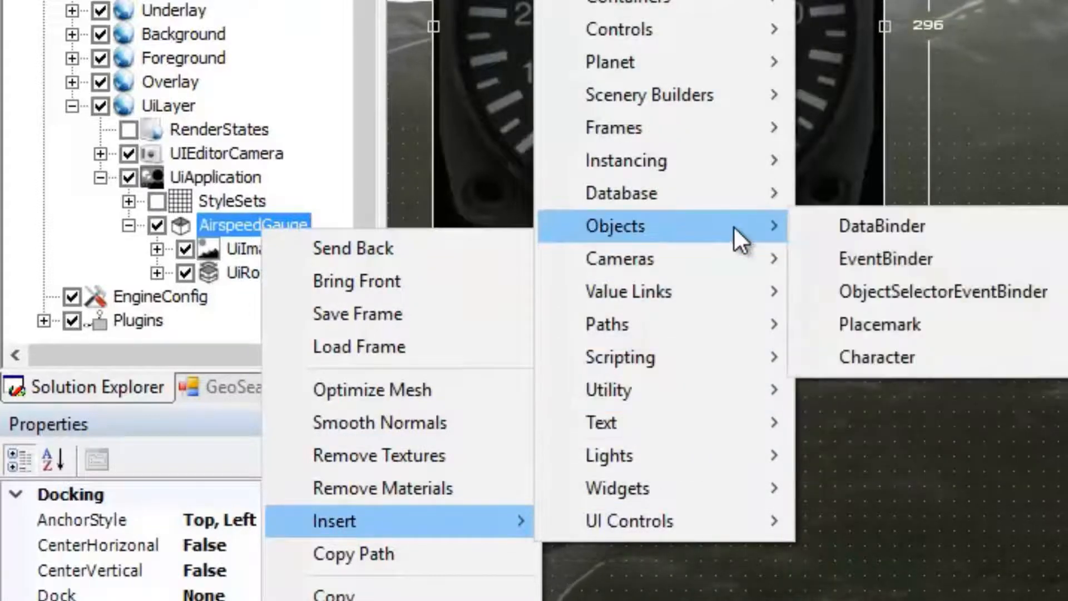
{"action": "left_click", "coordinate": [881, 226]}
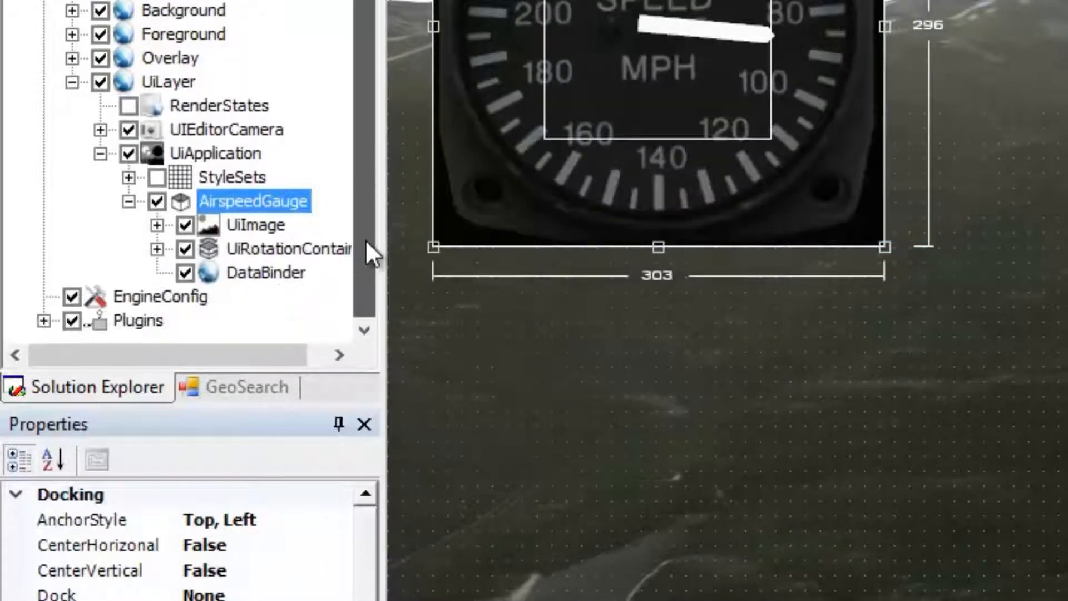
{"action": "left_click", "coordinate": [274, 276]}
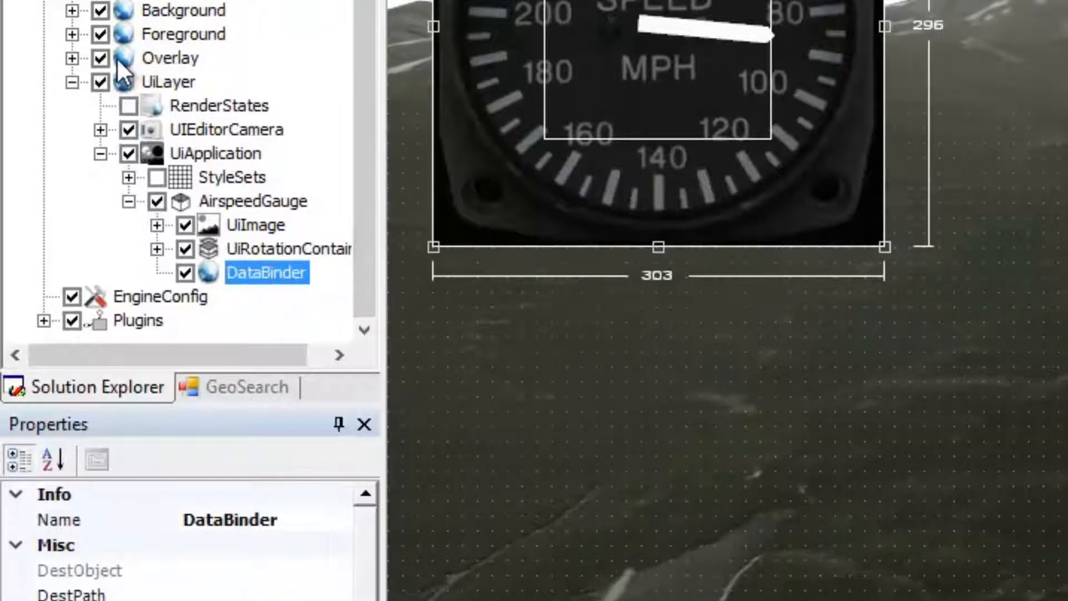
Step: Copy the object path of the ERMP entity in the Foreground scene
{"action": "left_click", "coordinate": [72, 35]}
{"action": "left_click", "coordinate": [167, 106]}
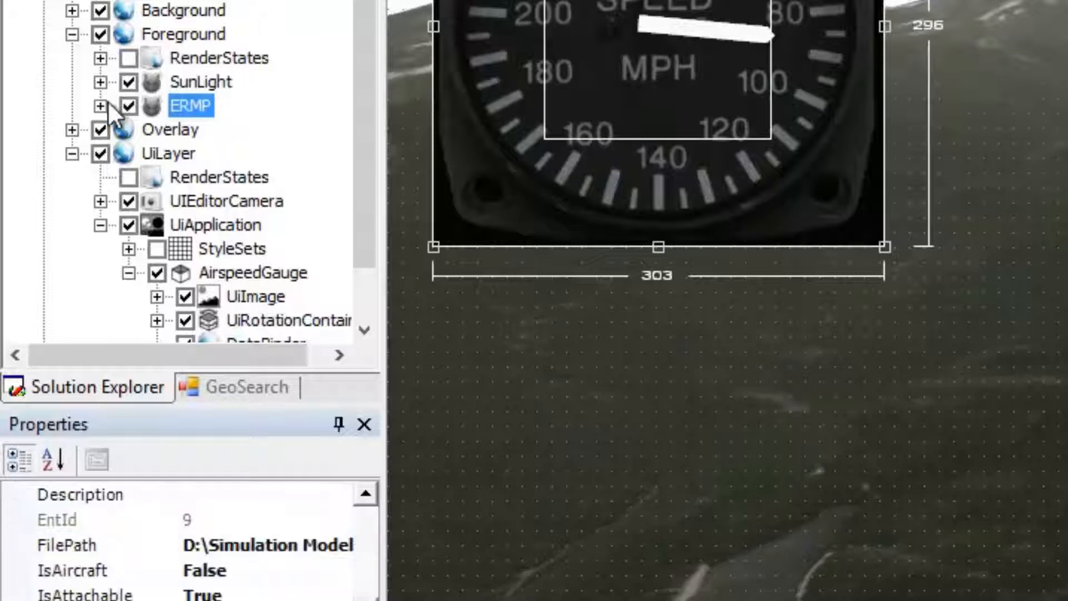
{"action": "right_click", "coordinate": [201, 106]}
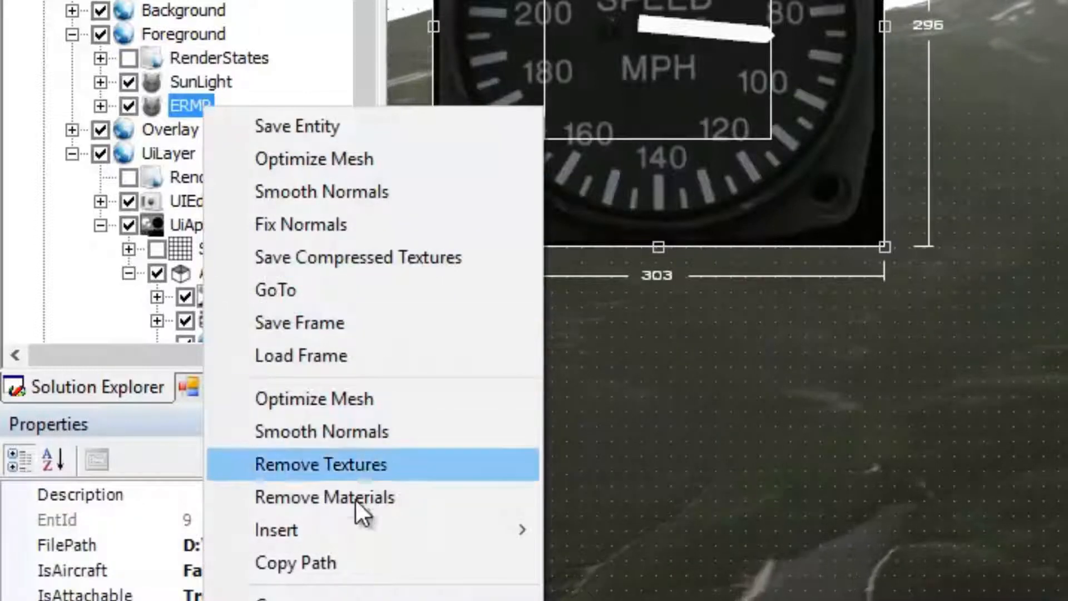
{"action": "left_click", "coordinate": [349, 565]}
Step: Set the DataBinder's SrcPath to ERMP.Controllers[0]
{"action": "scroll", "coordinate": [253, 314], "scroll_direction": "down", "scroll_amount": 1}
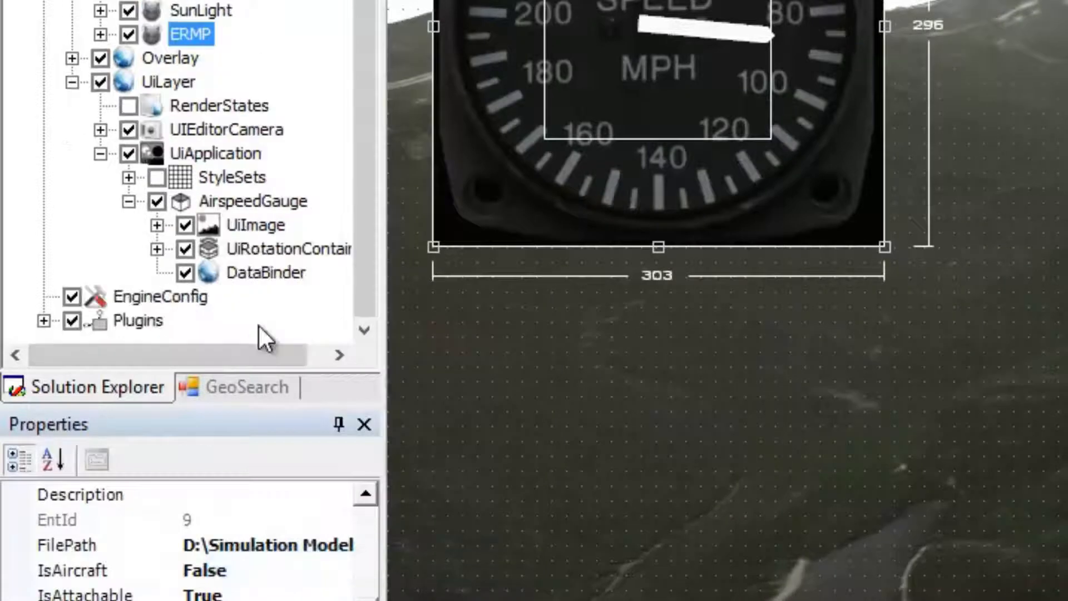
{"action": "left_click", "coordinate": [269, 276]}
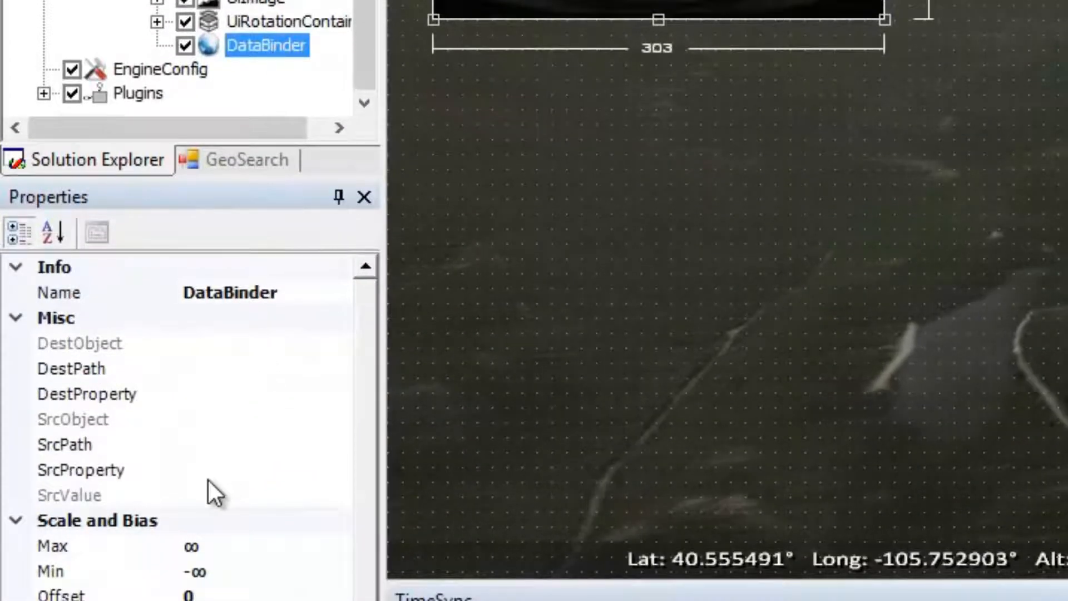
{"action": "left_click", "coordinate": [216, 451]}
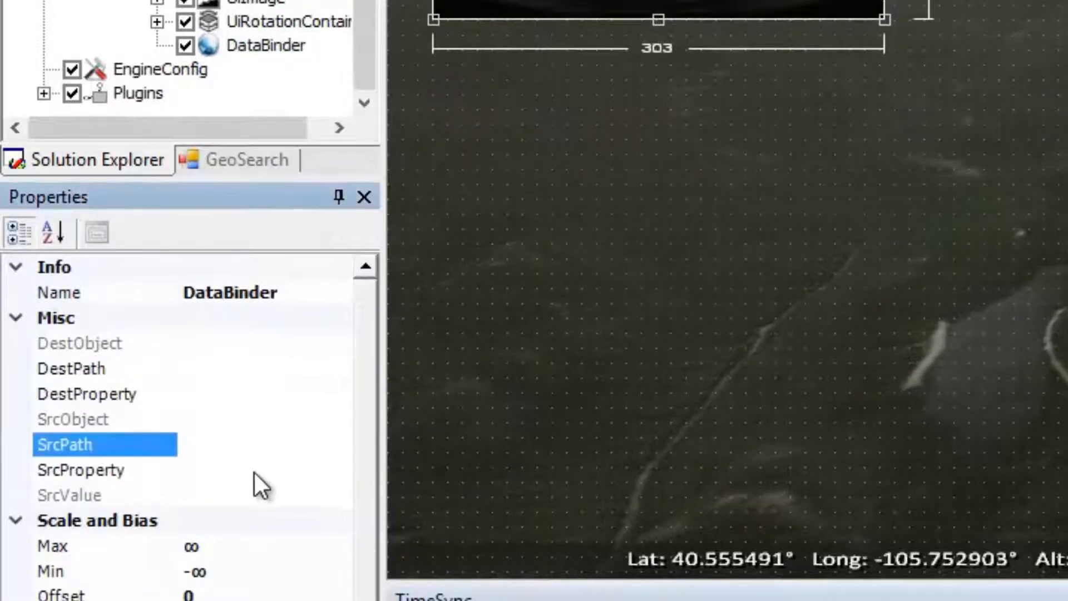
{"action": "type", "text": "ERMP\\"}
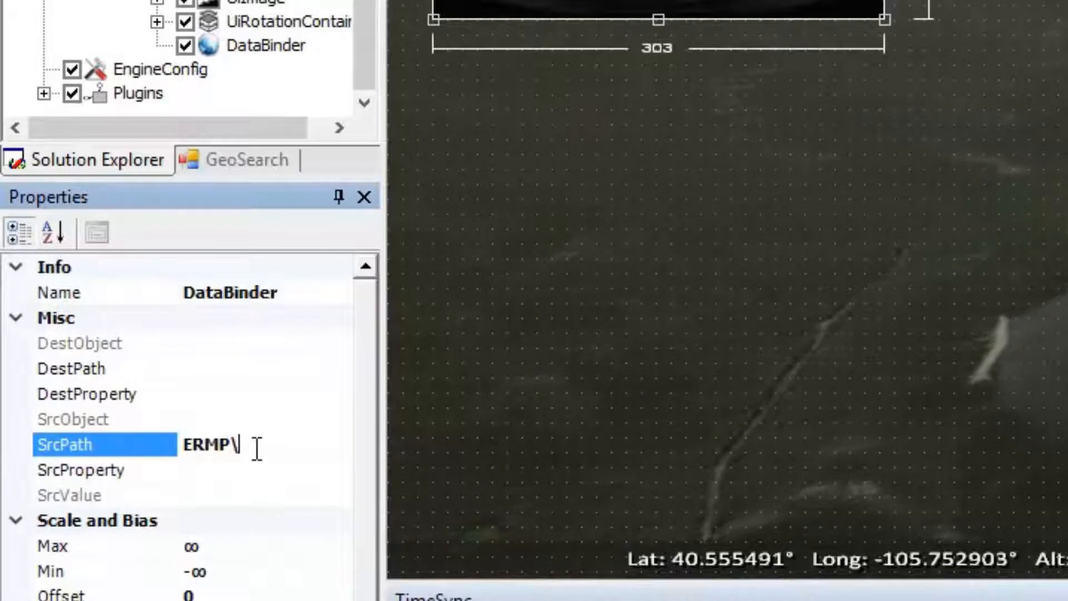
{"action": "type", "text": "d"}
{"action": "key", "text": "BackSpace"}
{"action": "key", "text": "BackSpace"}
{"action": "key", "text": "BackSpace"}
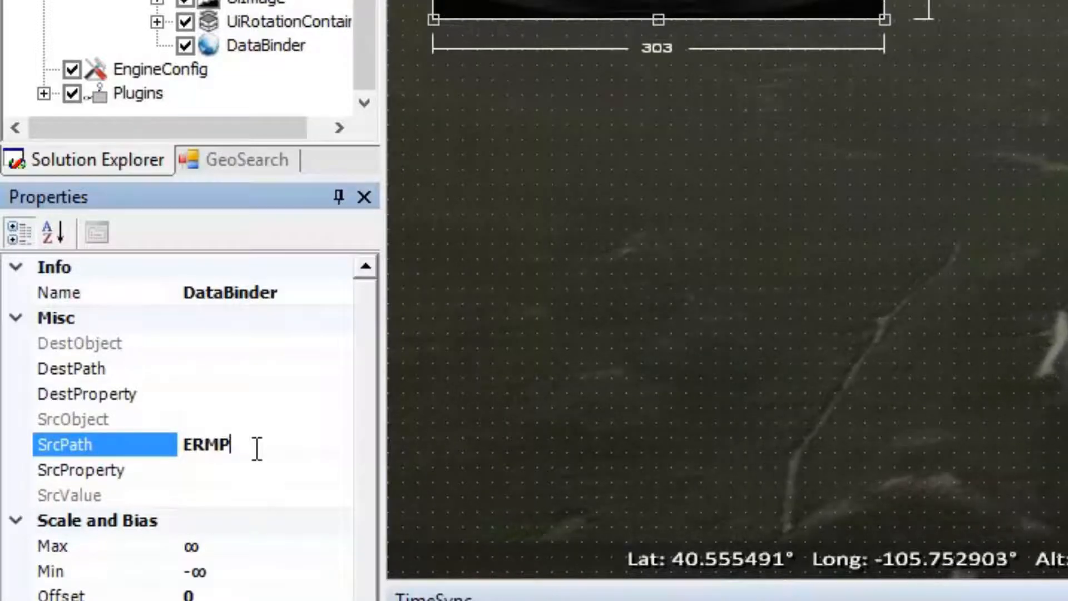
{"action": "type", "text": "P.Co"}
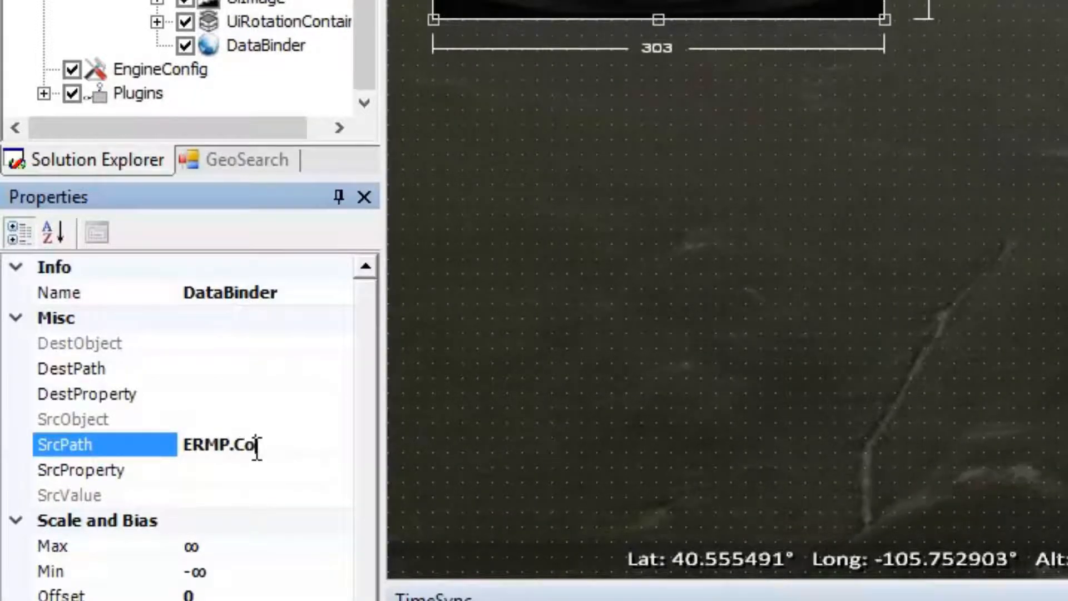
{"action": "type", "text": "ntrollers[0]"}
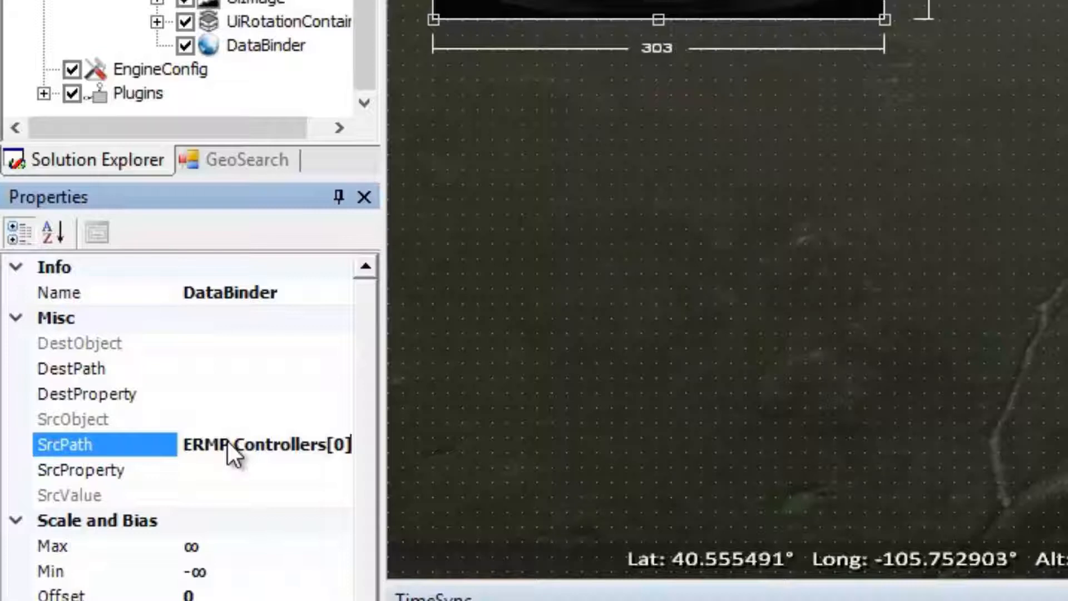
Step: Set the DataBinder's SrcProperty to VTrueKts and check its SrcValue
{"action": "left_click", "coordinate": [224, 467]}
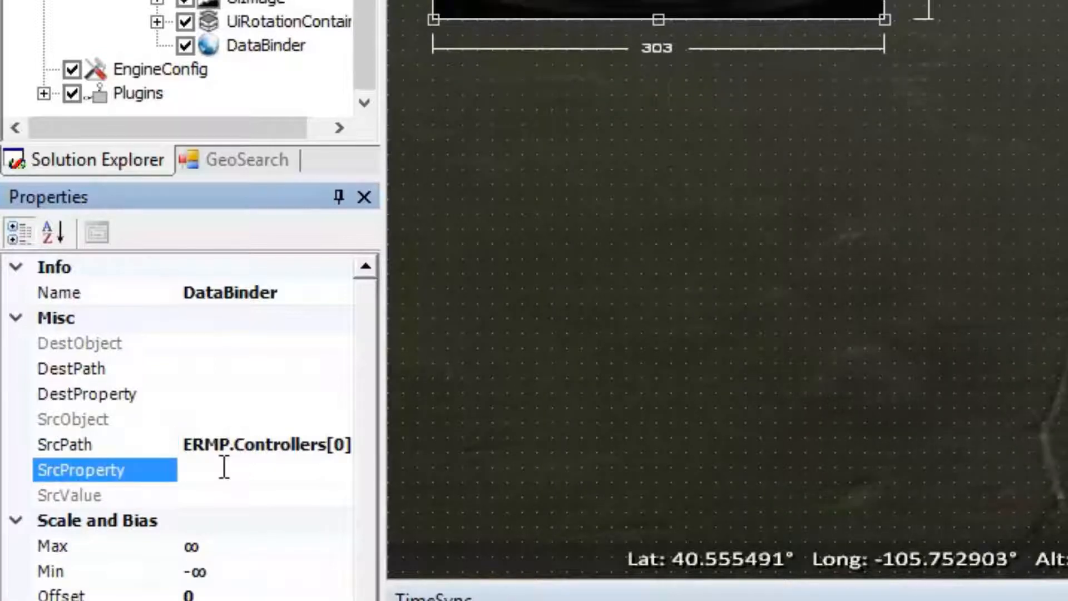
{"action": "type", "text": "VTr"}
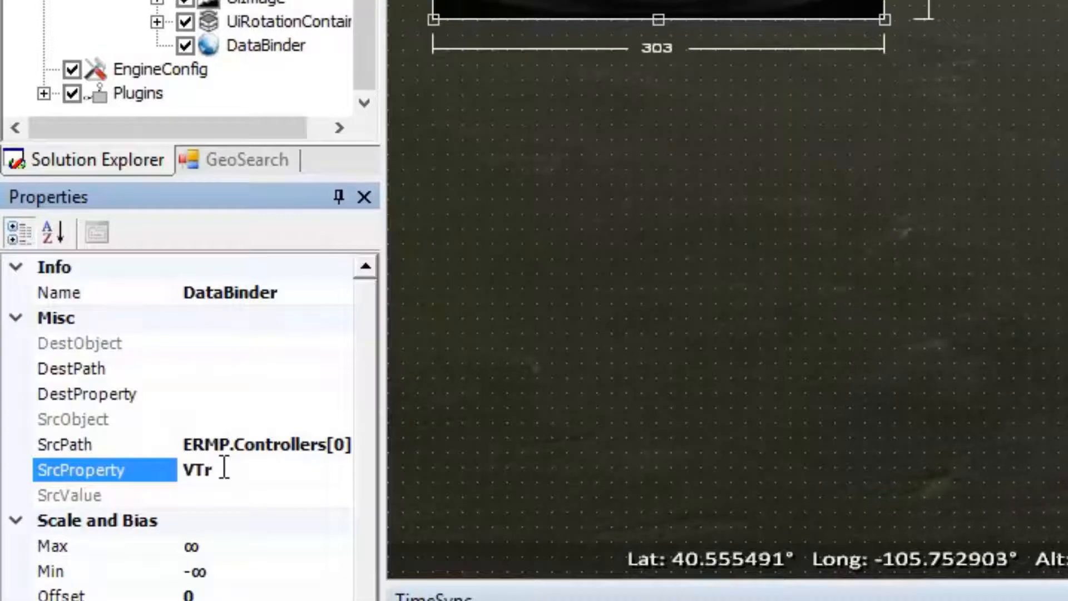
{"action": "type", "text": "ueKts"}
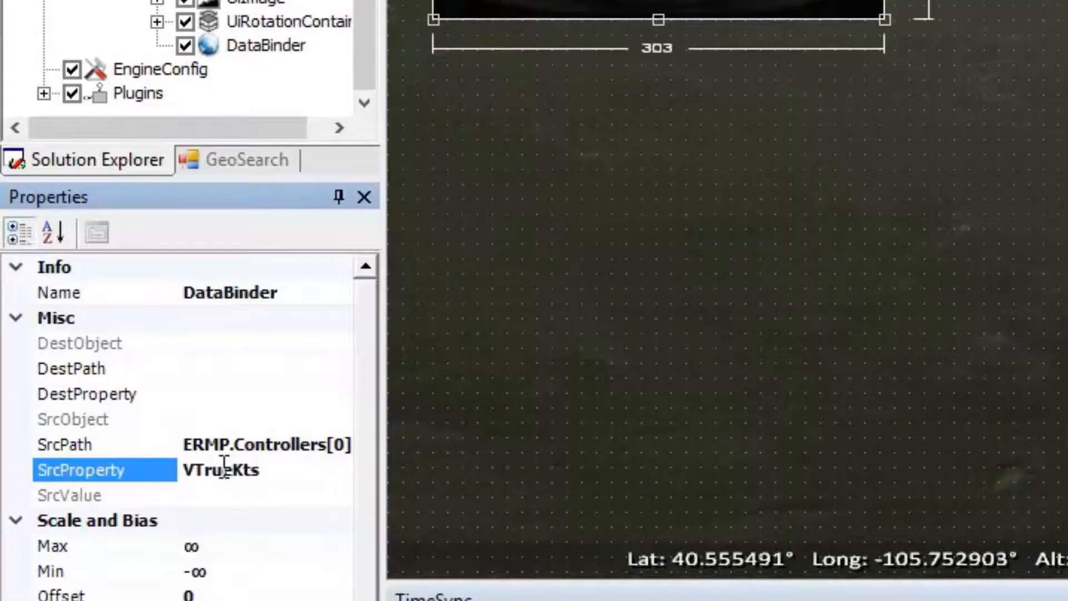
{"action": "left_click", "coordinate": [259, 497]}
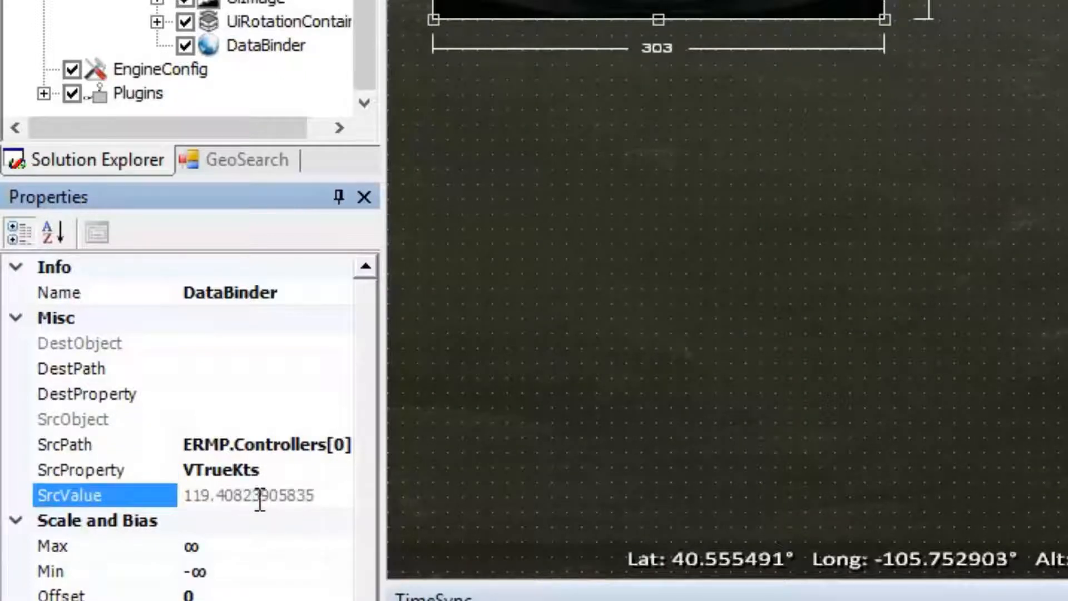
Step: Copy the object path of the UiRotationContainer under AirspeedGauge
{"action": "left_click", "coordinate": [228, 391]}
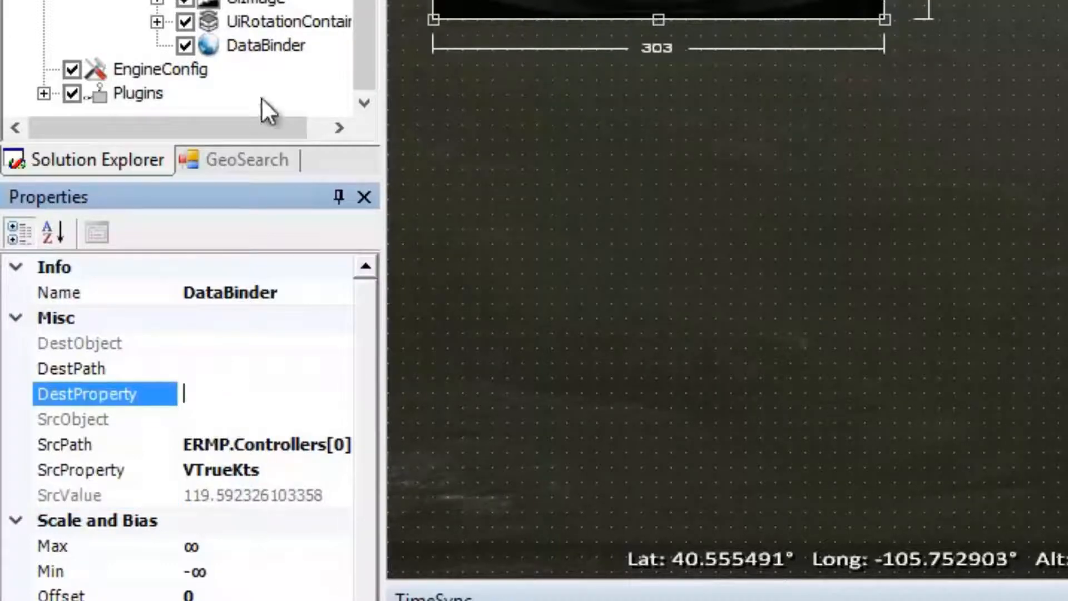
{"action": "right_click", "coordinate": [279, 20]}
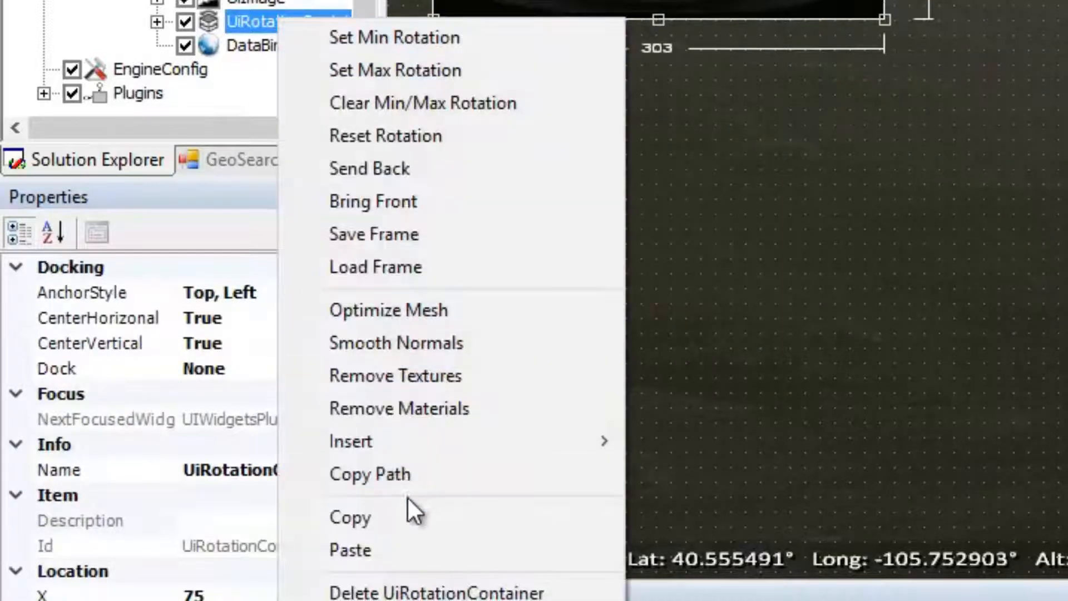
{"action": "left_click", "coordinate": [408, 478]}
Step: Paste the copied UiRotationContainer path into the DataBinder's DestPath
{"action": "left_click", "coordinate": [261, 47]}
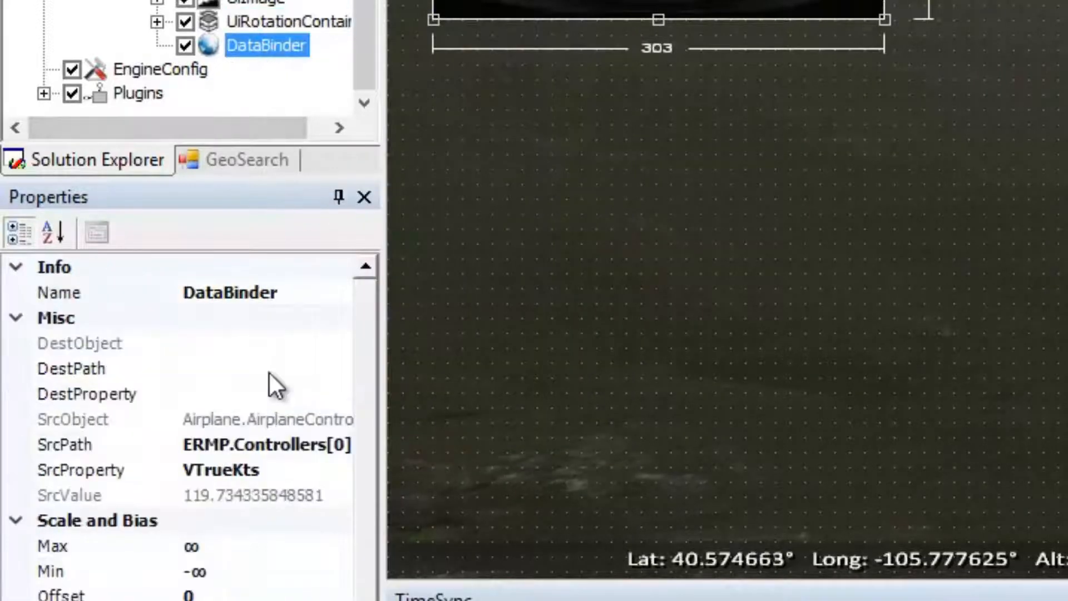
{"action": "left_click", "coordinate": [227, 367]}
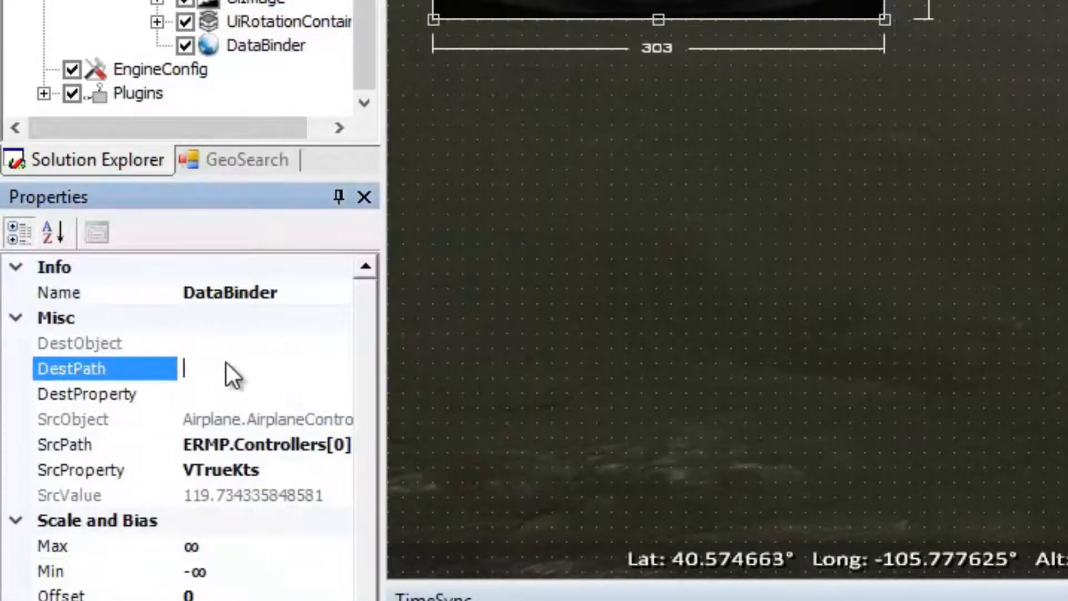
{"action": "right_click", "coordinate": [227, 363]}
{"action": "left_click", "coordinate": [329, 490]}
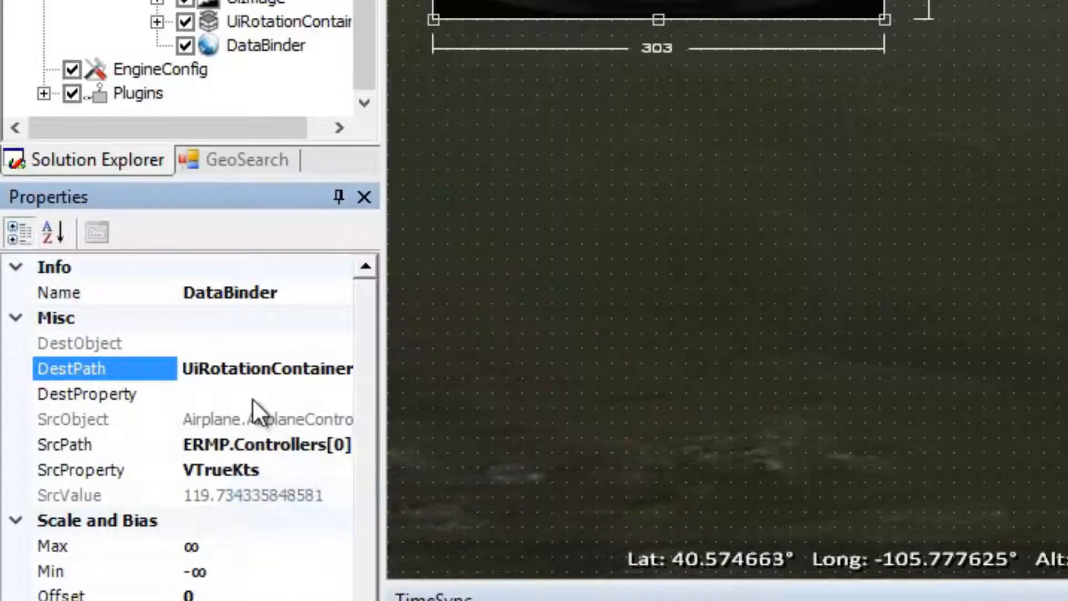
Step: Shorten the DataBinder's DestPath to the relative path ../UiRotationContainer
{"action": "key", "text": "Home"}
{"action": "key", "text": "Delete"}
{"action": "key", "text": "Delete"}
{"action": "key", "text": "Delete"}
{"action": "key", "text": "Delete"}
{"action": "key", "text": "Delete"}
{"action": "key", "text": "Delete"}
{"action": "key", "text": "Delete"}
{"action": "key", "text": "Delete"}
{"action": "key", "text": "Delete"}
{"action": "key", "text": "Delete"}
{"action": "key", "text": "Delete"}
{"action": "key", "text": "Delete"}
{"action": "key", "text": "Delete"}
{"action": "key", "text": "Delete"}
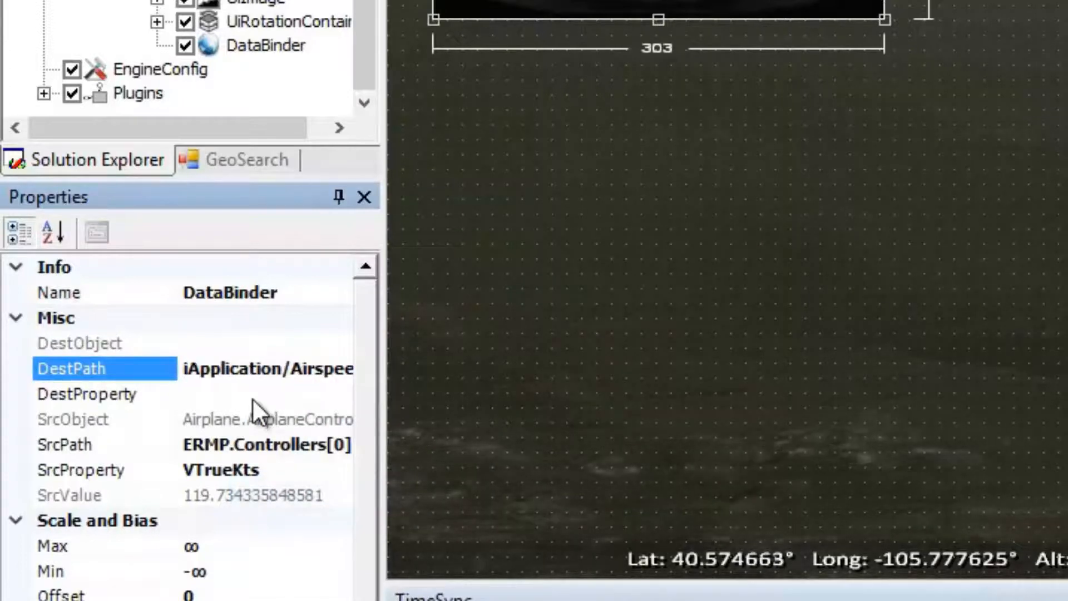
{"action": "key", "text": "Delete"}
{"action": "key", "text": "Delete"}
{"action": "key", "text": "Delete"}
{"action": "key", "text": "Delete"}
{"action": "key", "text": "Delete"}
{"action": "key", "text": "Delete"}
{"action": "key", "text": "Delete"}
{"action": "key", "text": "Delete"}
{"action": "key", "text": "Delete"}
{"action": "key", "text": "Delete"}
{"action": "key", "text": "Delete"}
{"action": "key", "text": "Delete"}
{"action": "key", "text": "Delete"}
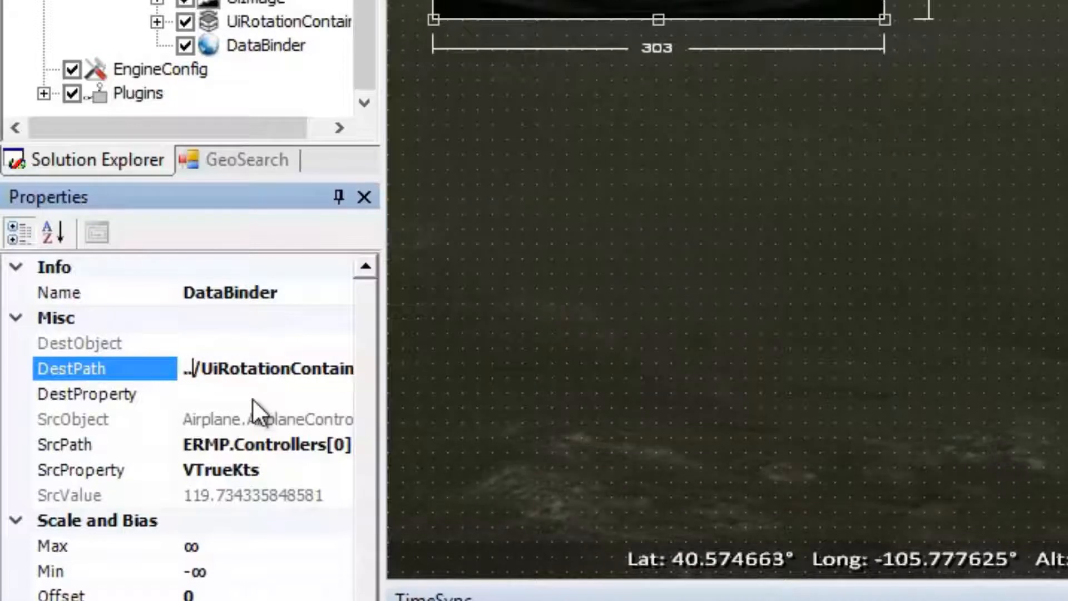
{"action": "key", "text": "Delete"}
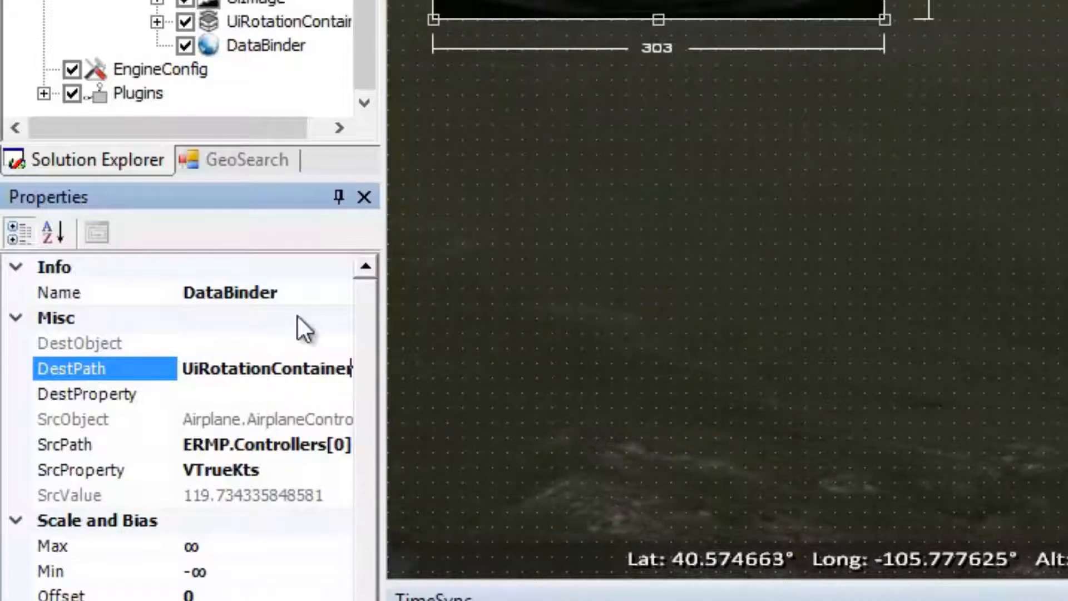
Step: Set the DataBinder's DestProperty to Rotation, check its DestObject, and deselect the gauge
{"action": "left_click", "coordinate": [255, 391]}
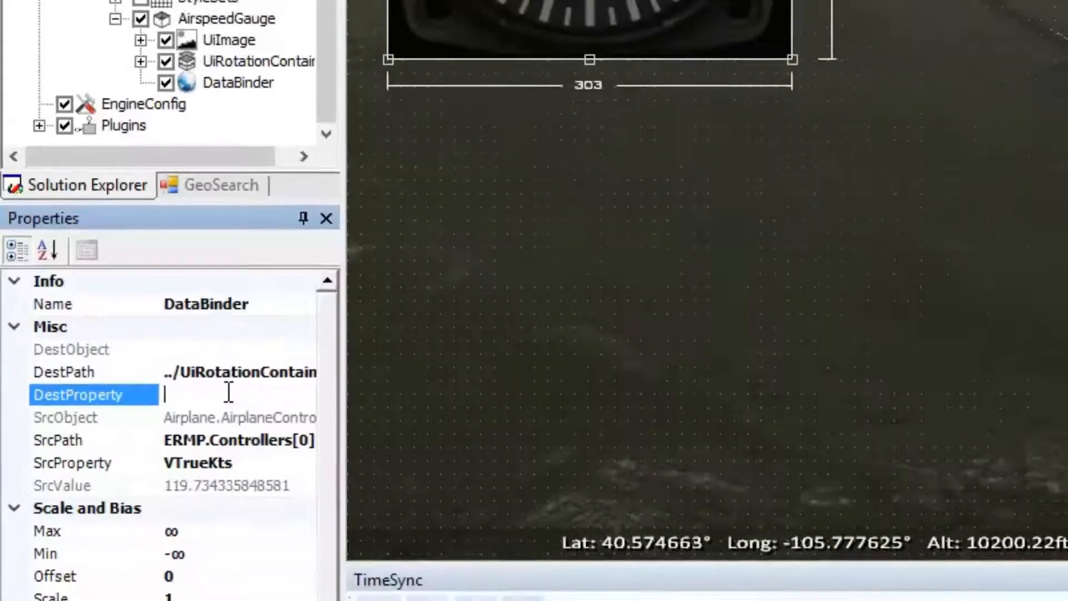
{"action": "type", "text": "Rot"}
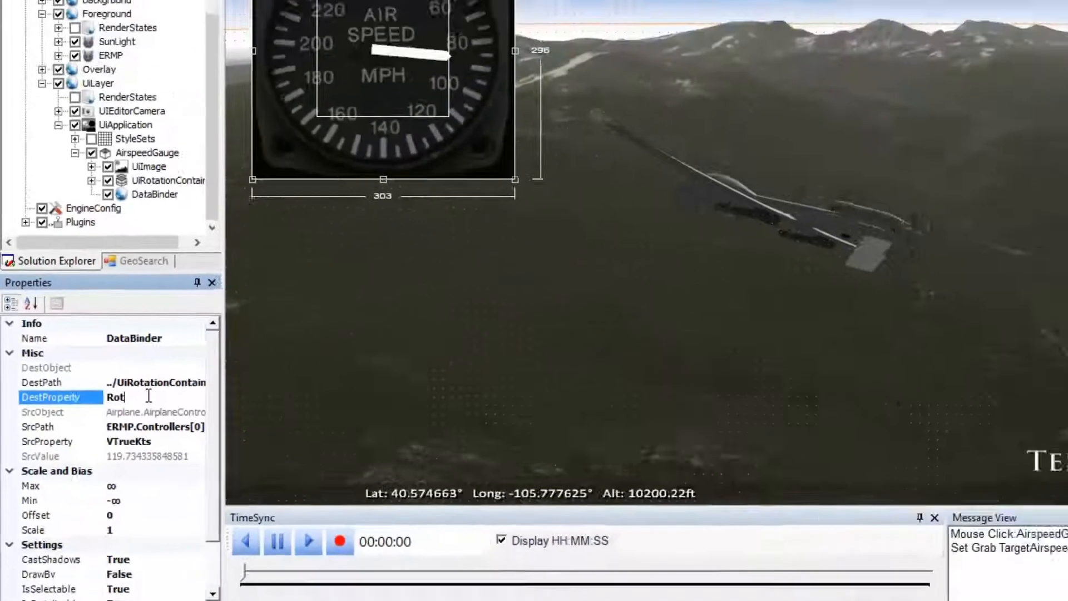
{"action": "type", "text": "ation"}
{"action": "key", "text": "Return"}
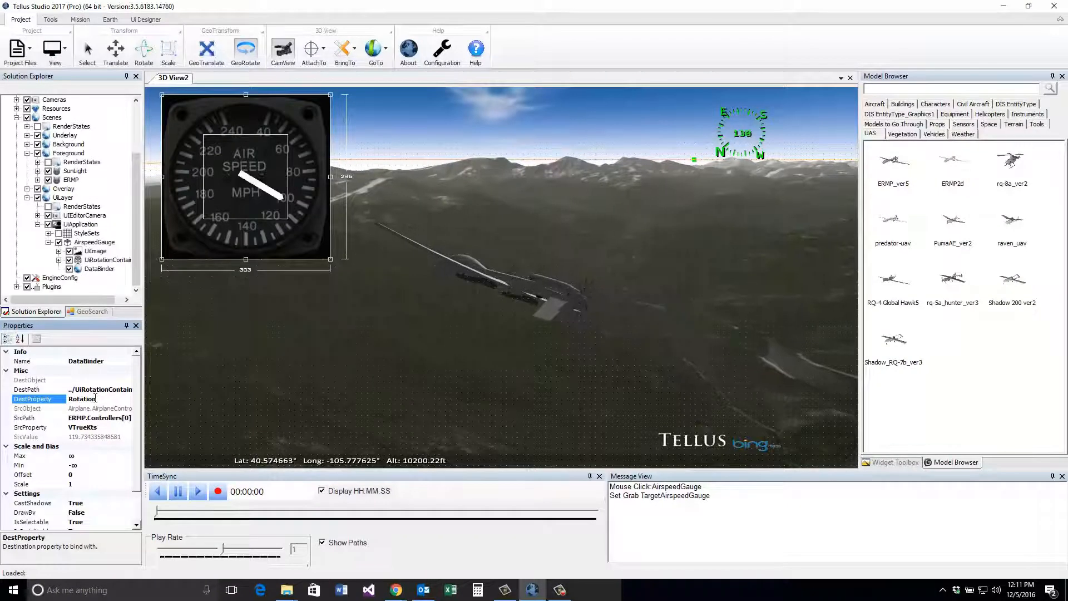
{"action": "left_click", "coordinate": [33, 380]}
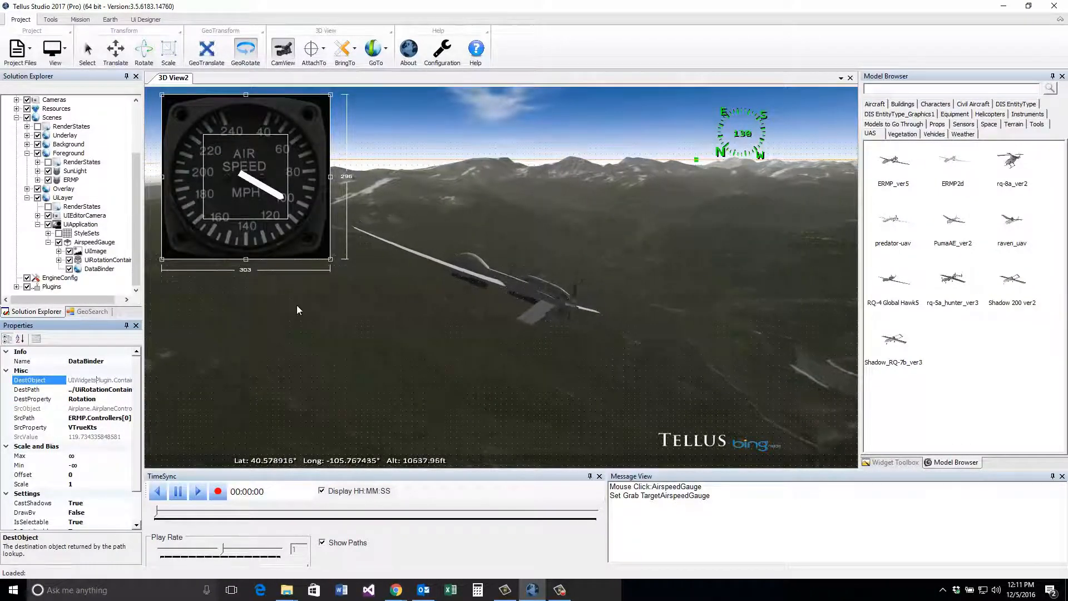
{"action": "left_click", "coordinate": [430, 348]}
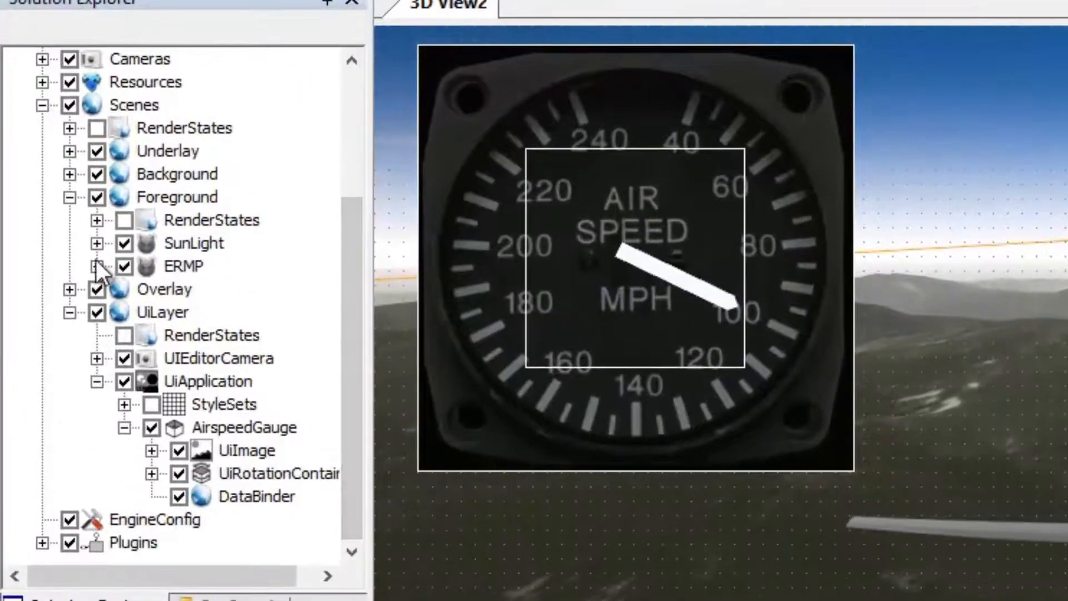
Step: Expand the ERMP's Airplane Controller down to the Waypoints' GeodeticPointCollection and widen the object tree to show its points
{"action": "left_click", "coordinate": [97, 266]}
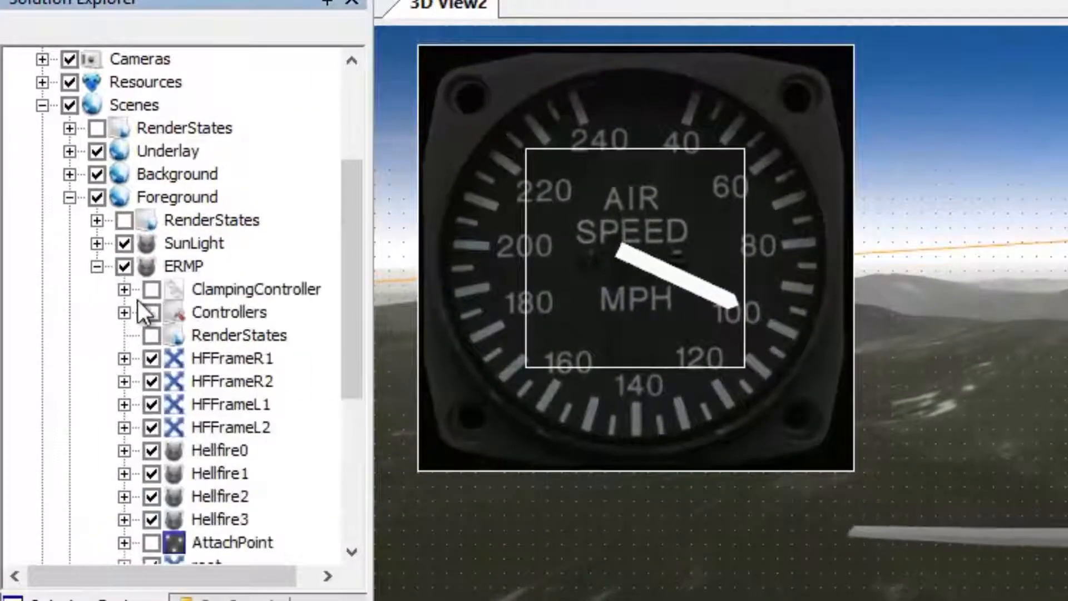
{"action": "left_click", "coordinate": [124, 312]}
{"action": "left_click", "coordinate": [212, 337]}
{"action": "left_click", "coordinate": [151, 335]}
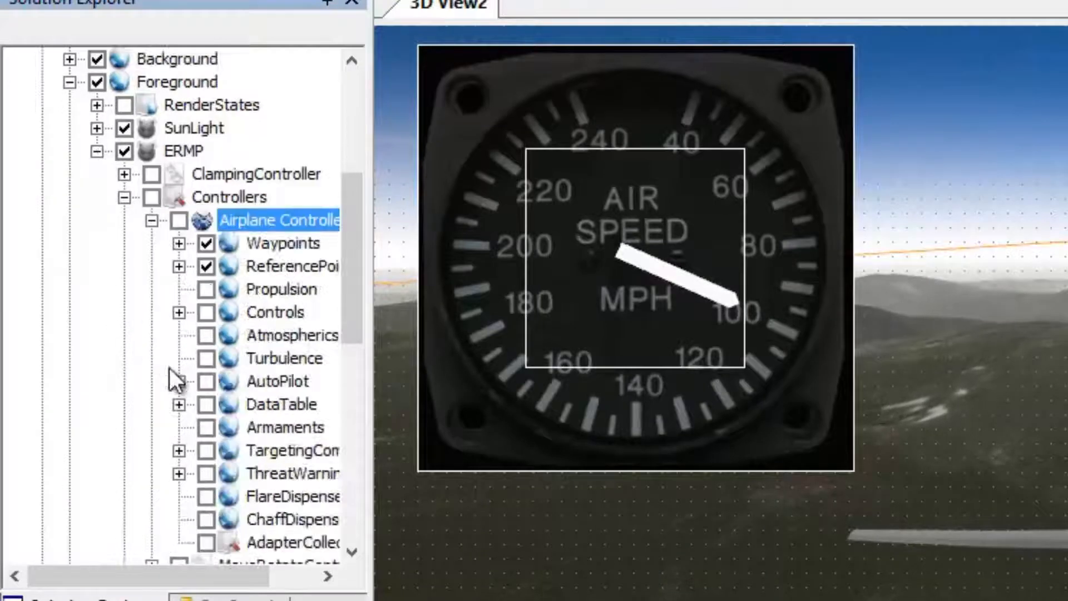
{"action": "left_click", "coordinate": [291, 247]}
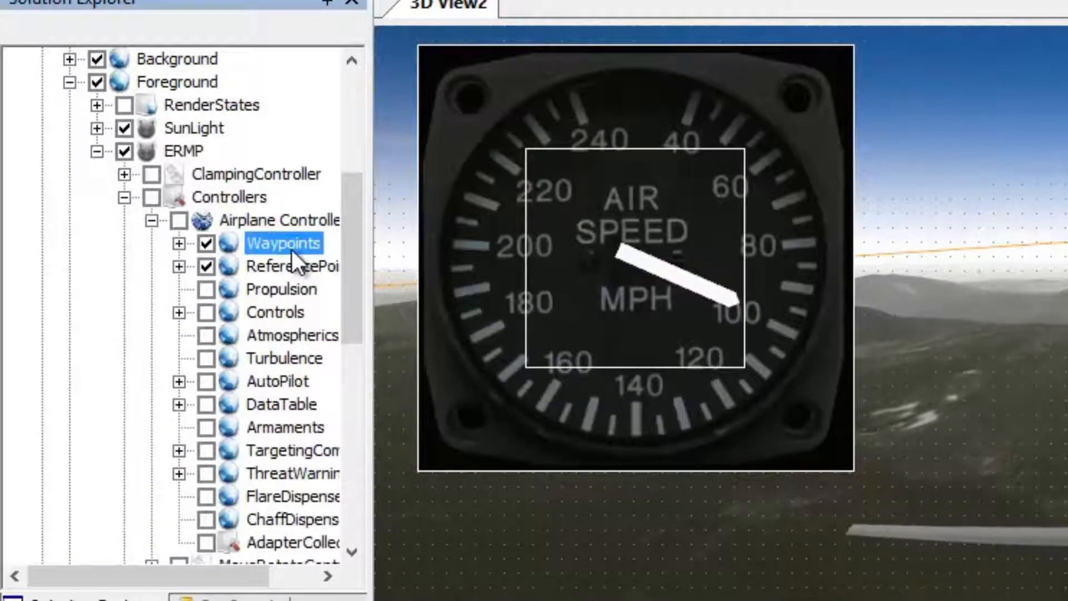
{"action": "left_click", "coordinate": [178, 243]}
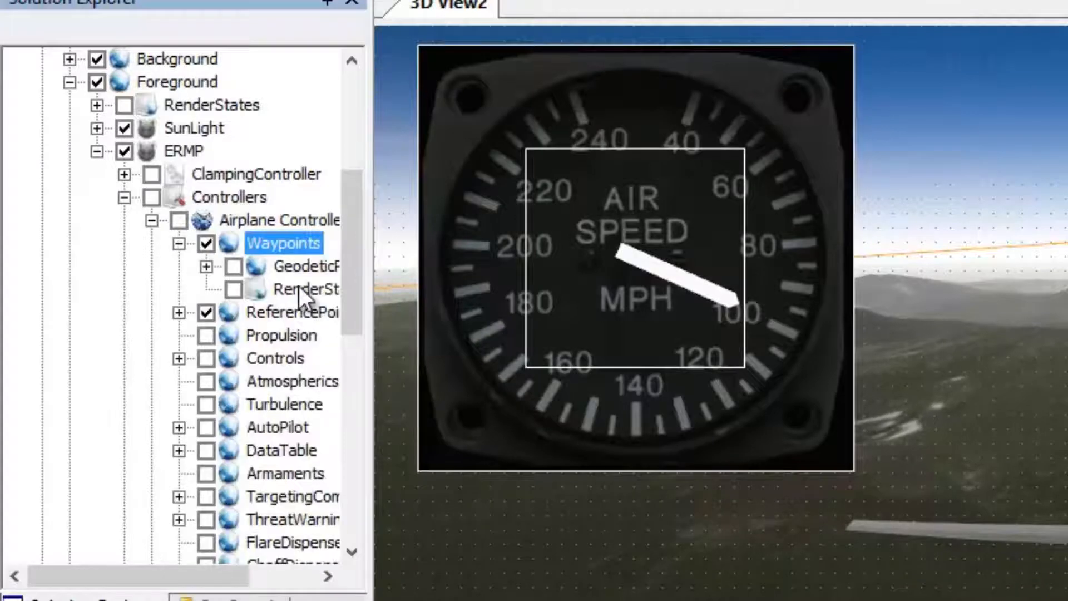
{"action": "left_click", "coordinate": [206, 267]}
{"action": "left_click_drag", "start_coordinate": [371, 370], "coordinate": [475, 399]}
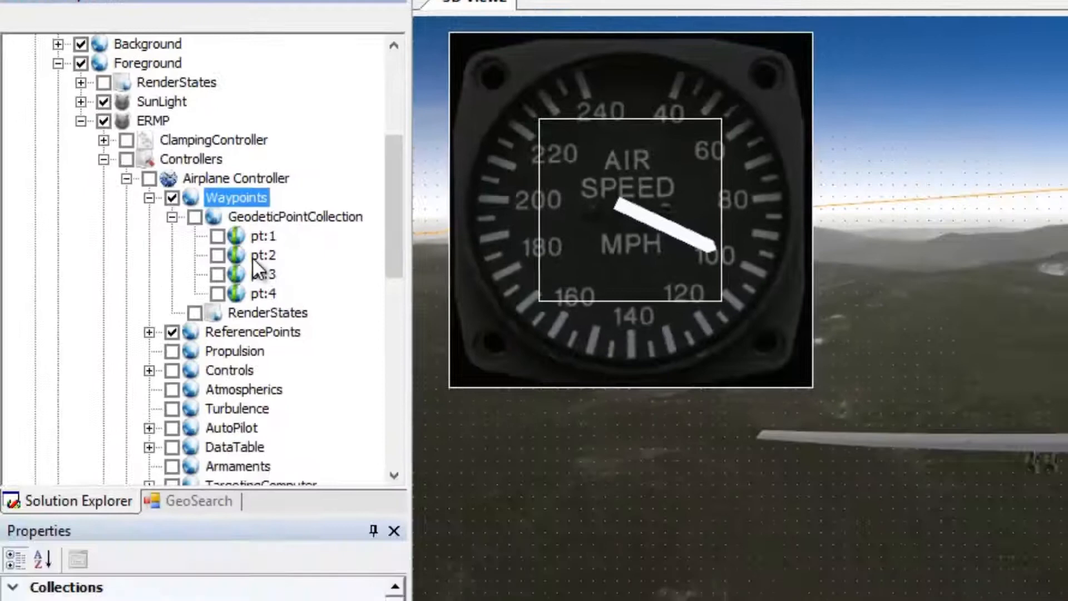
Step: Set the altitude of waypoint pt:2 to 5000
{"action": "left_click", "coordinate": [315, 313]}
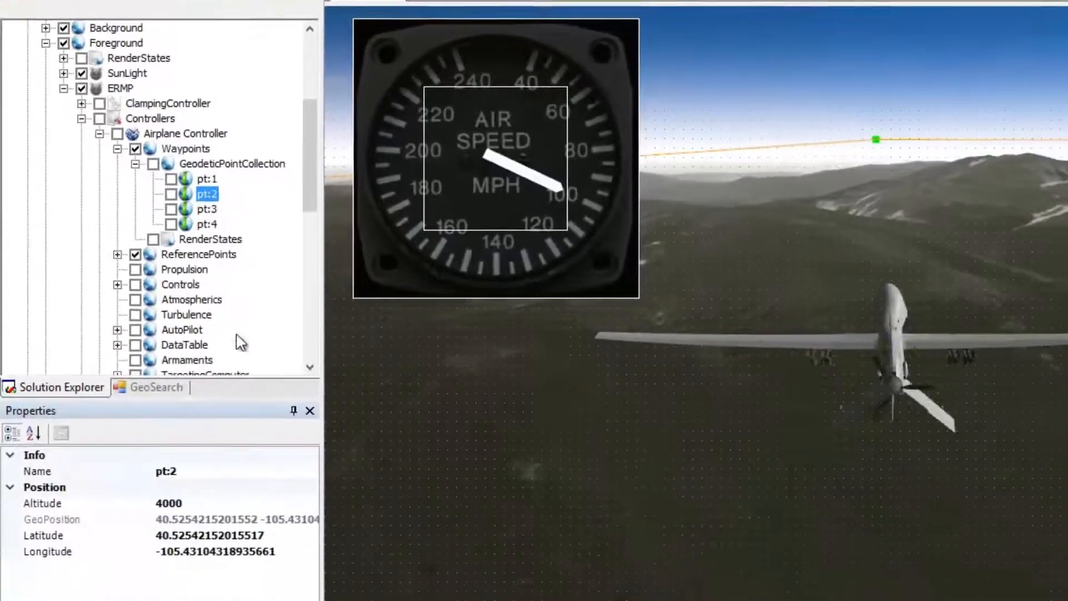
{"action": "left_click", "coordinate": [192, 499]}
{"action": "type", "text": "50"}
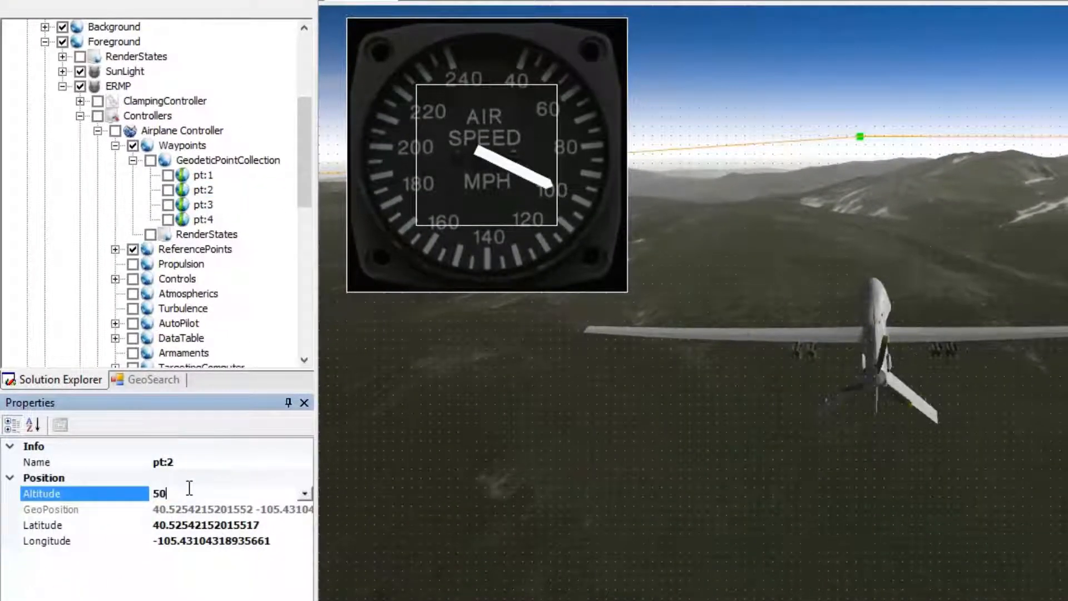
{"action": "type", "text": "00"}
{"action": "key", "text": "Return"}
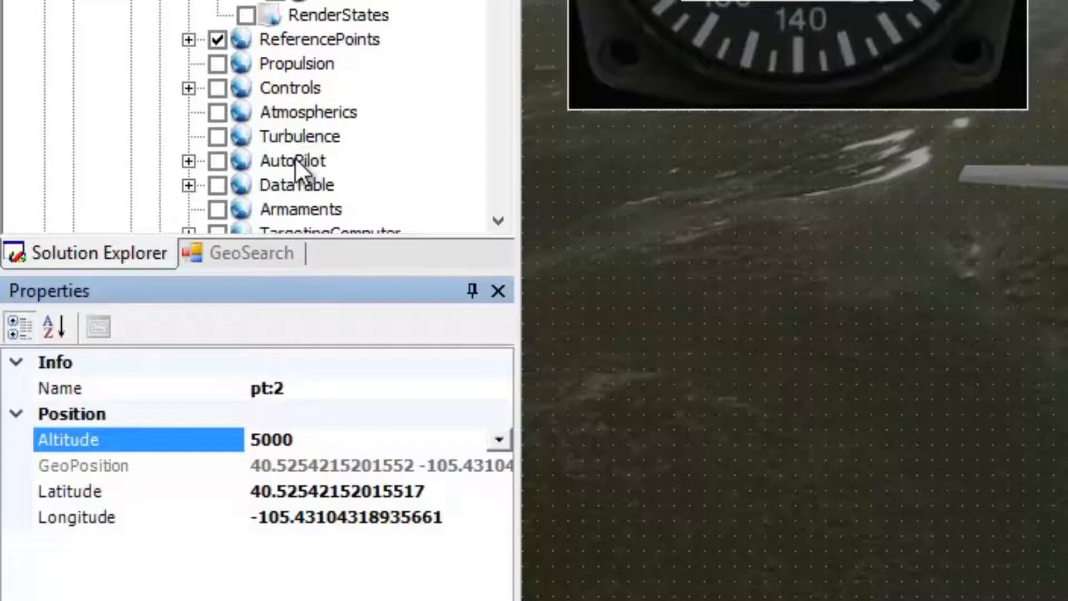
Step: Review the AutoPilot's properties and its available waypoint commands without applying any
{"action": "left_click", "coordinate": [295, 159]}
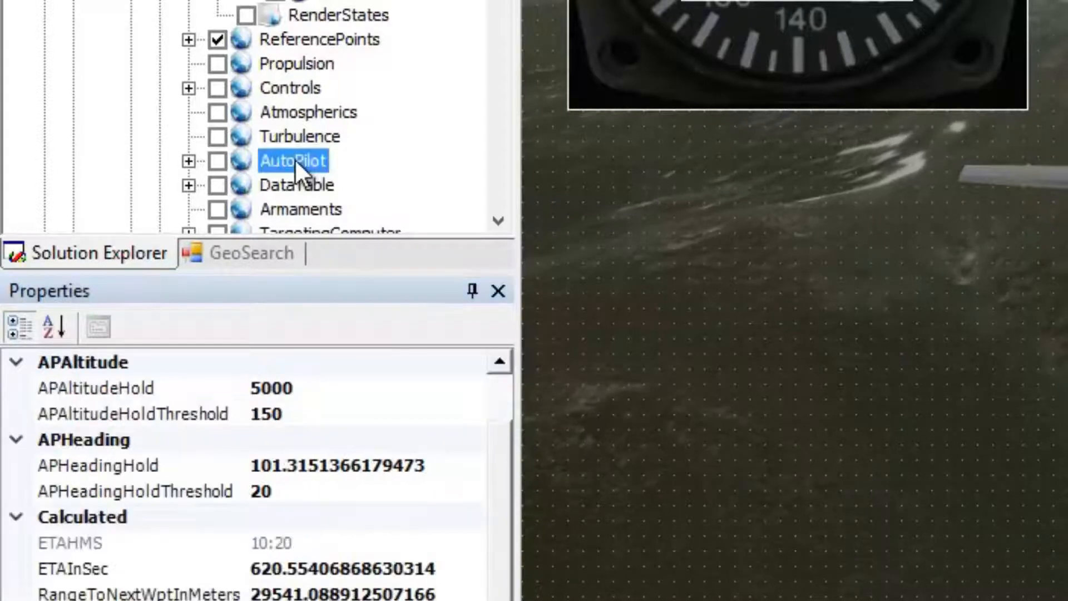
{"action": "right_click", "coordinate": [295, 158]}
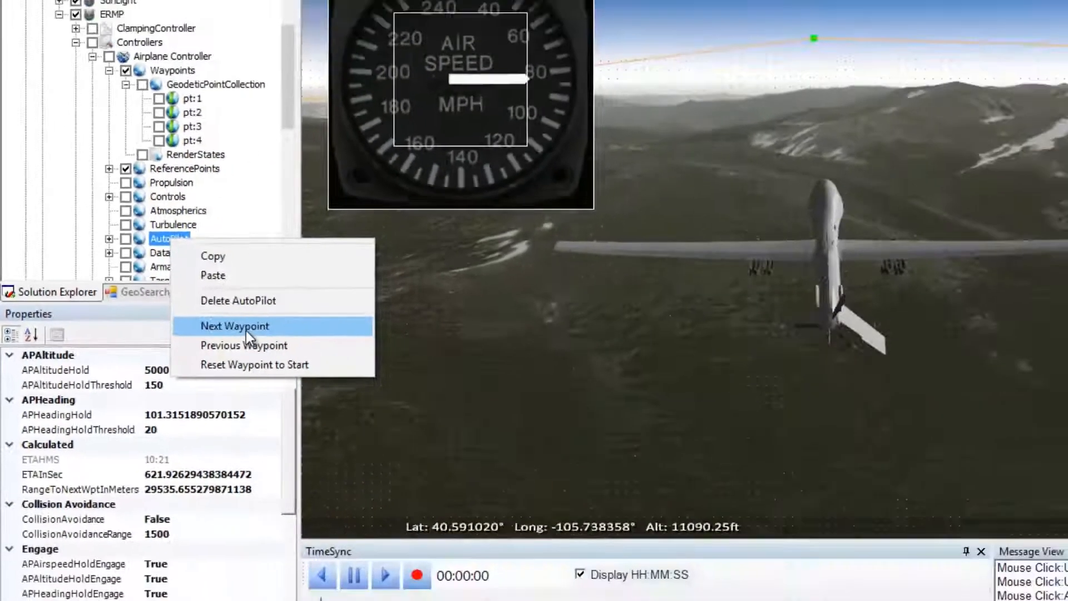
{"action": "left_click", "coordinate": [524, 303]}
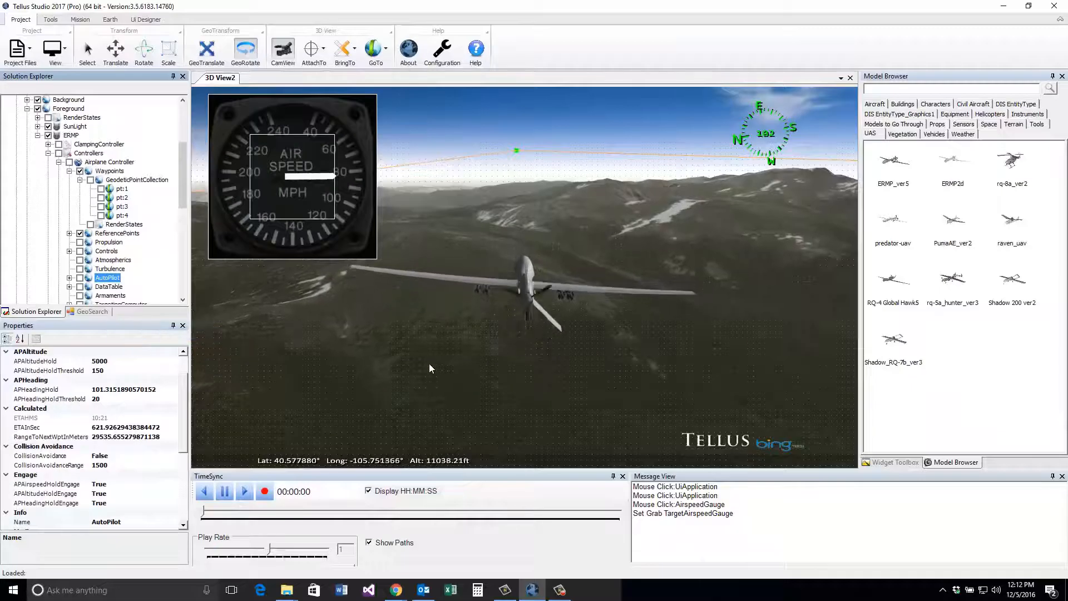
{"action": "left_click", "coordinate": [509, 357]}
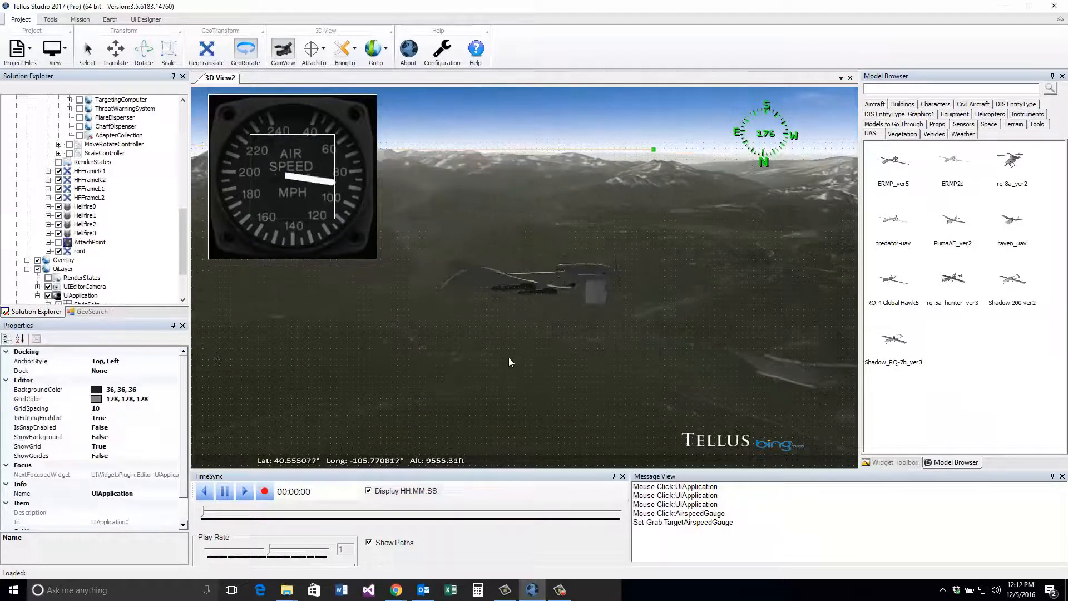
{"action": "left_click", "coordinate": [482, 357]}
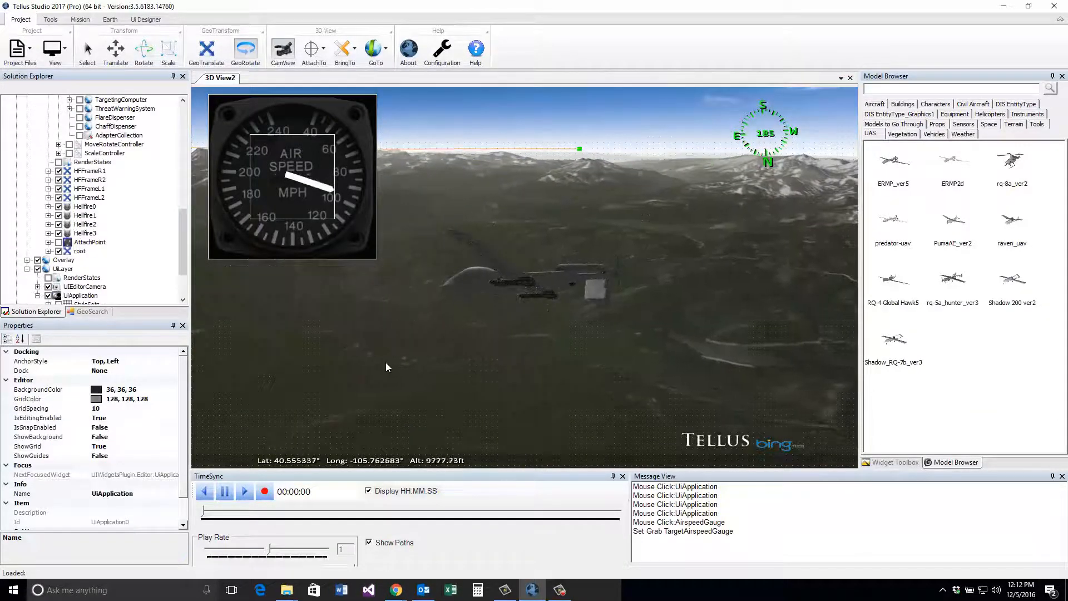